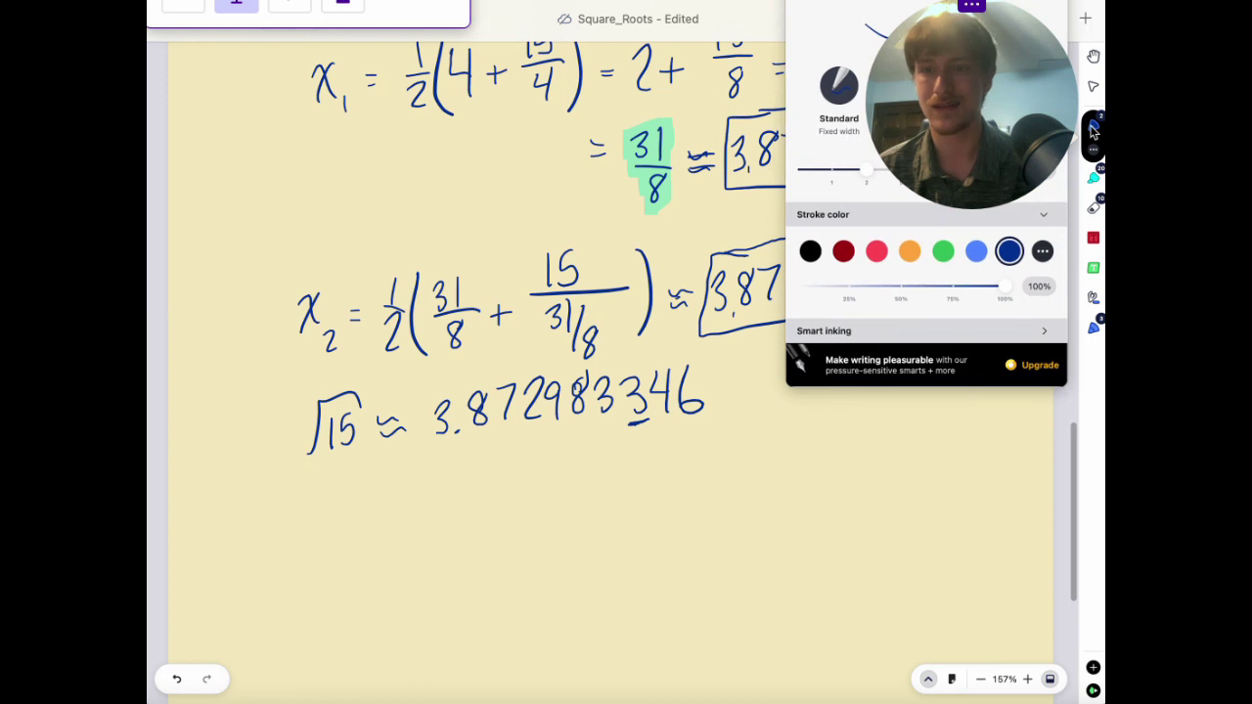
Set the pen's stroke color to green and handwrite notes beside the √15 approximation line on the page
click(943, 252)
drag(749, 415, 845, 395)
mouse_move(864, 371)
mouse_down()
mouse_move(864, 399)
mouse_move(872, 381)
mouse_up()
mouse_move(879, 382)
mouse_down()
mouse_move(884, 391)
mouse_move(923, 380)
mouse_up()
drag(931, 360, 954, 364)
drag(775, 436, 776, 469)
mouse_move(775, 436)
mouse_down()
mouse_move(775, 455)
mouse_move(814, 432)
mouse_move(824, 445)
mouse_move(813, 436)
mouse_move(883, 434)
mouse_move(937, 399)
mouse_move(954, 413)
mouse_up()
drag(945, 403, 982, 395)
mouse_move(812, 470)
mouse_down()
mouse_move(813, 485)
mouse_move(819, 471)
mouse_move(847, 487)
mouse_up()
drag(841, 467, 866, 479)
mouse_move(869, 468)
mouse_down()
mouse_move(882, 479)
mouse_move(947, 470)
mouse_up()
drag(970, 427, 968, 450)
click(971, 466)
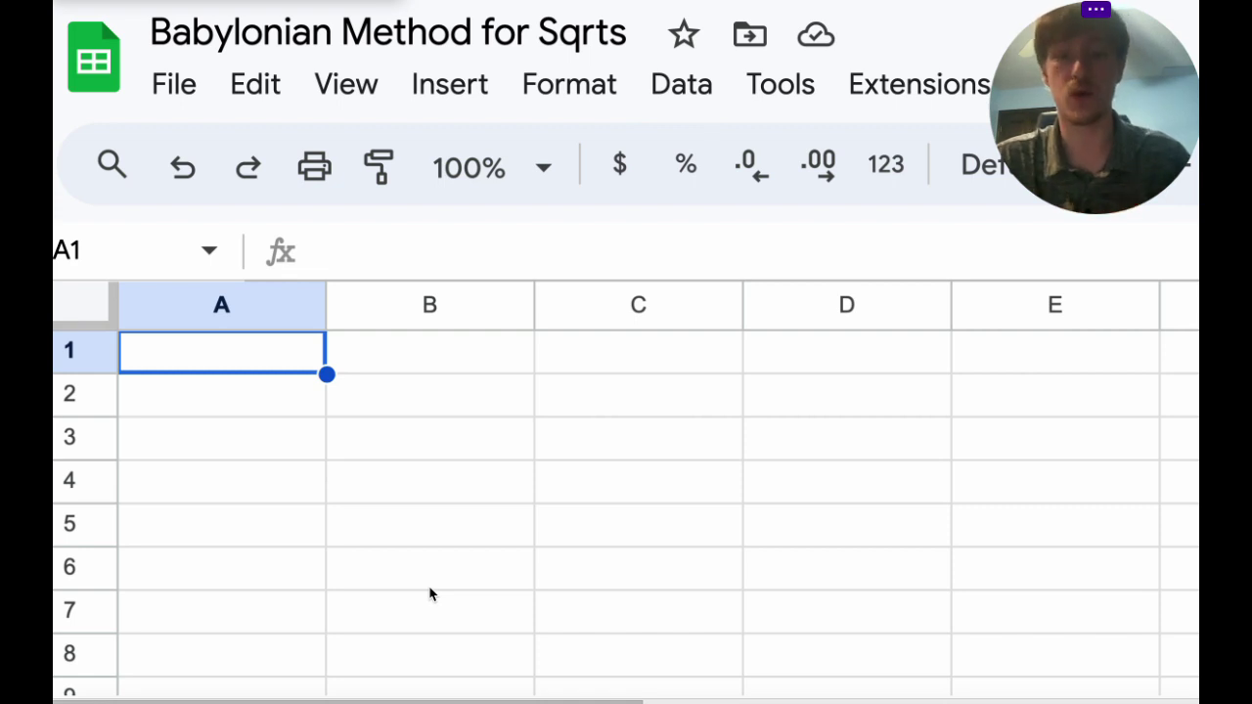
In the Google Sheets file "Babylonian Method for Sqrts", enter the label S in A1 and the value 15 in B1
text(S)
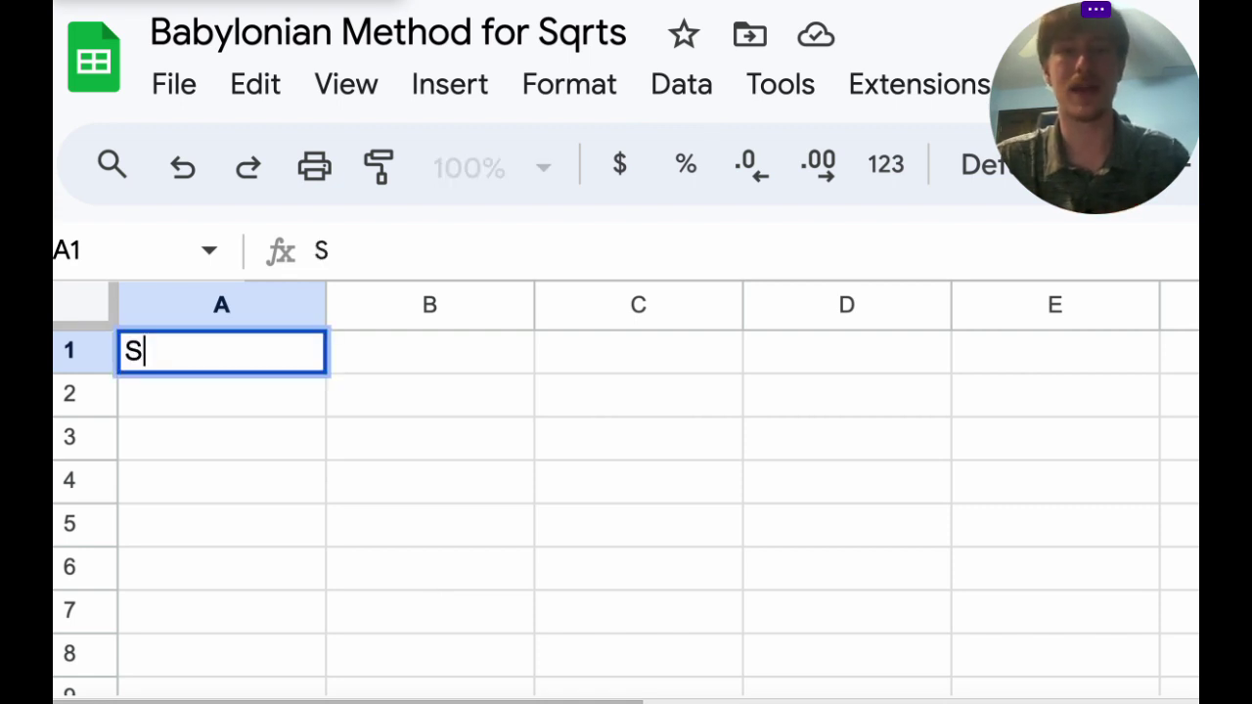
key(Tab)
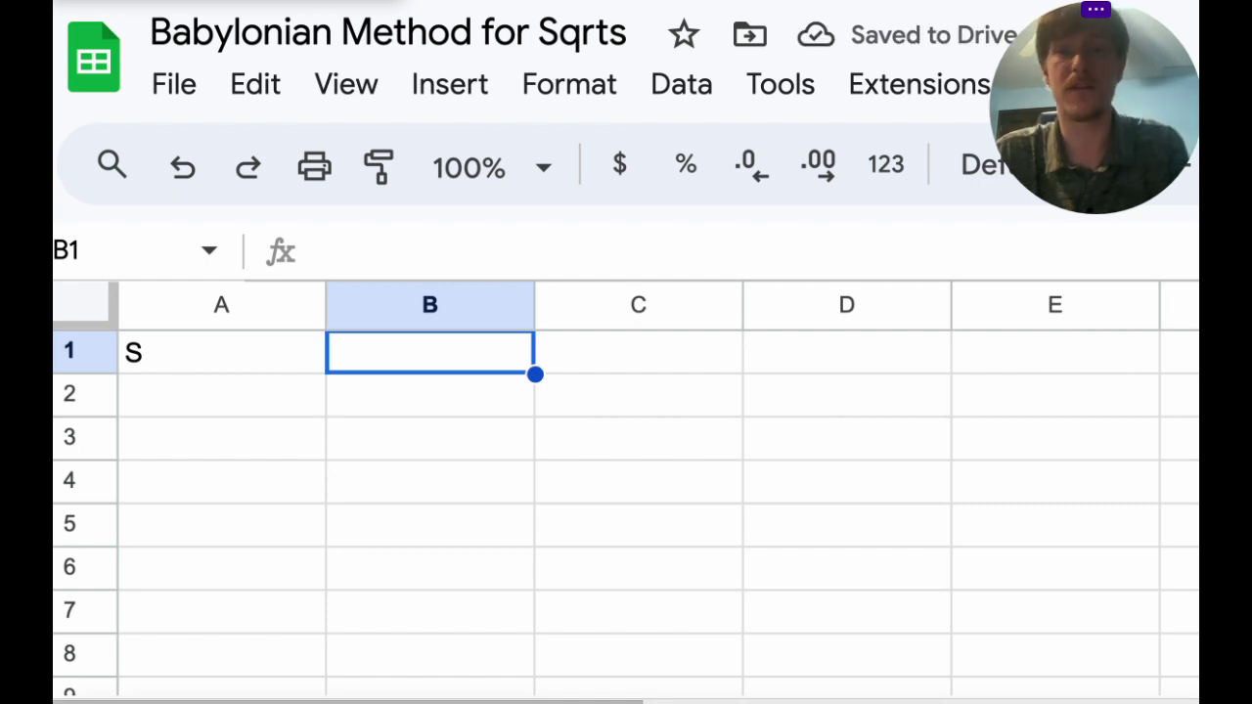
text(15)
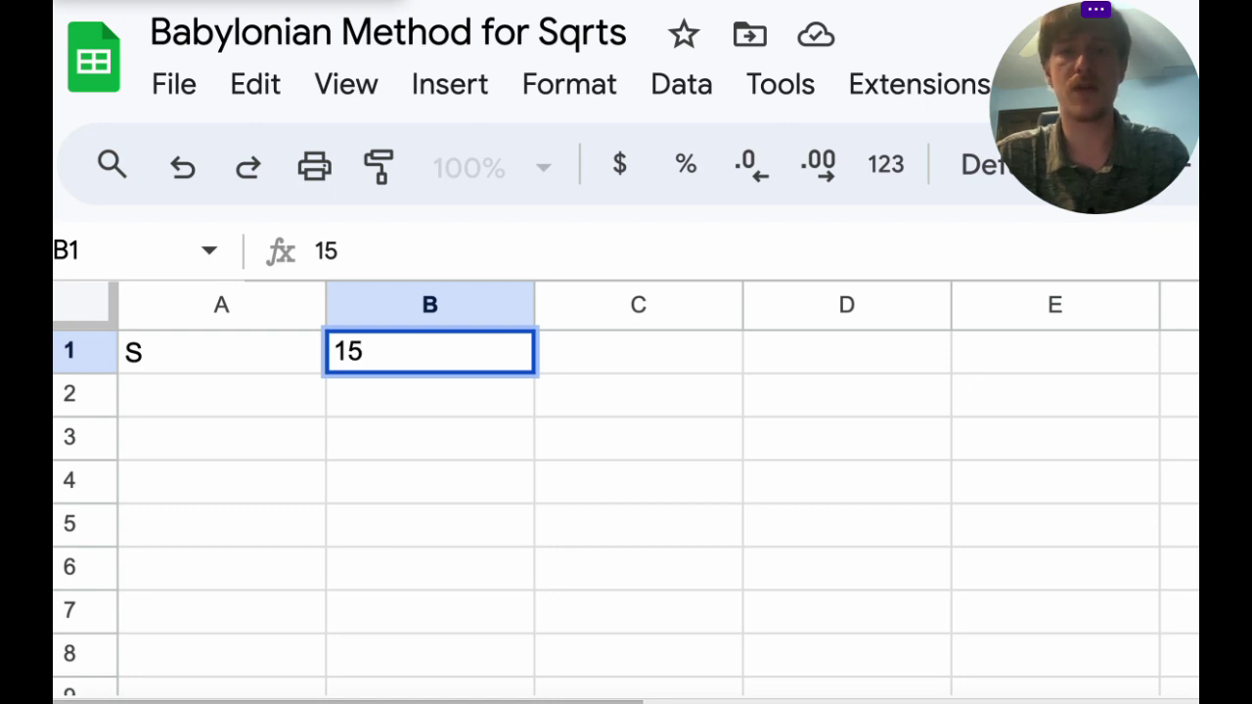
key(Tab)
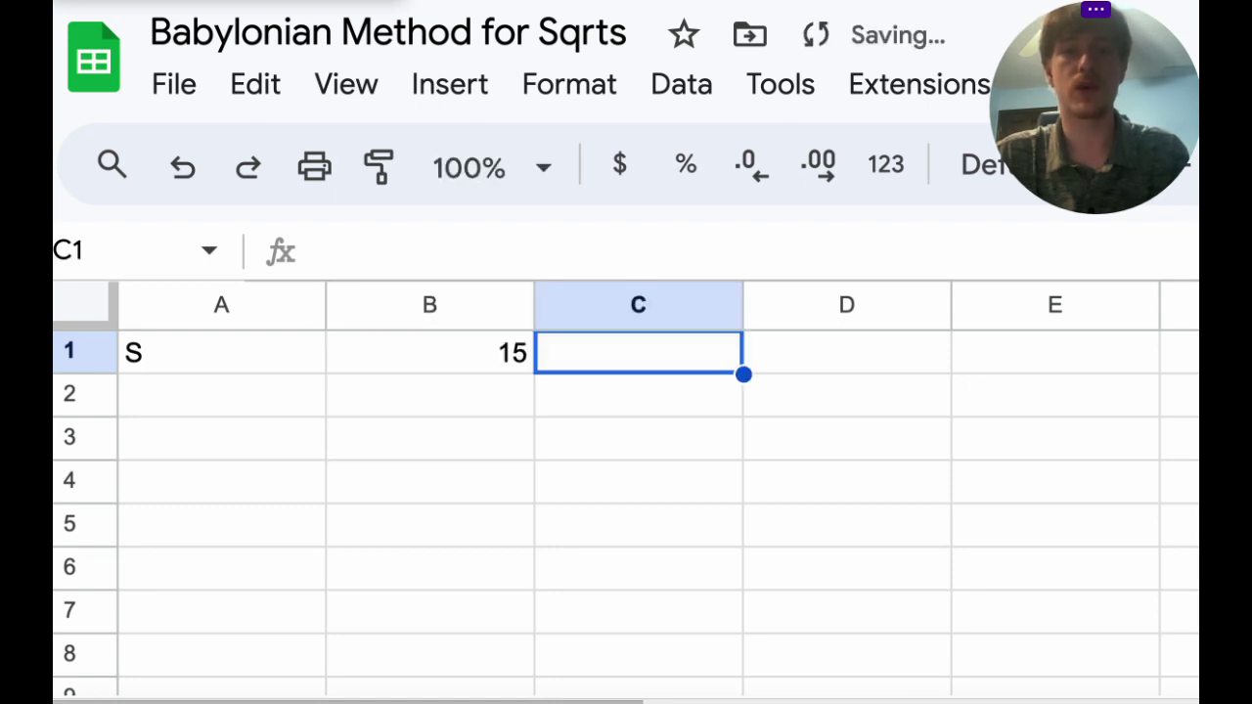
Enter the label x_0 in cell A2 and its starting value 4 in cell B2
key(Left)
key(Left)
key(Down)
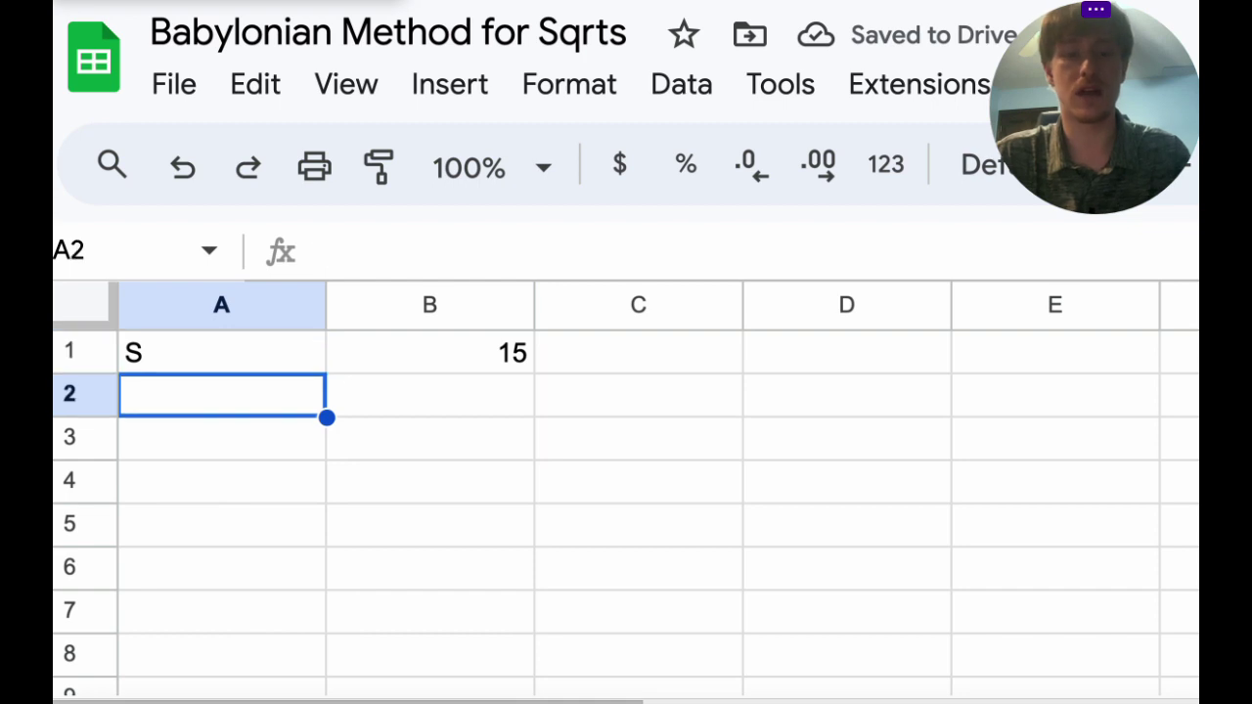
text(x+0)
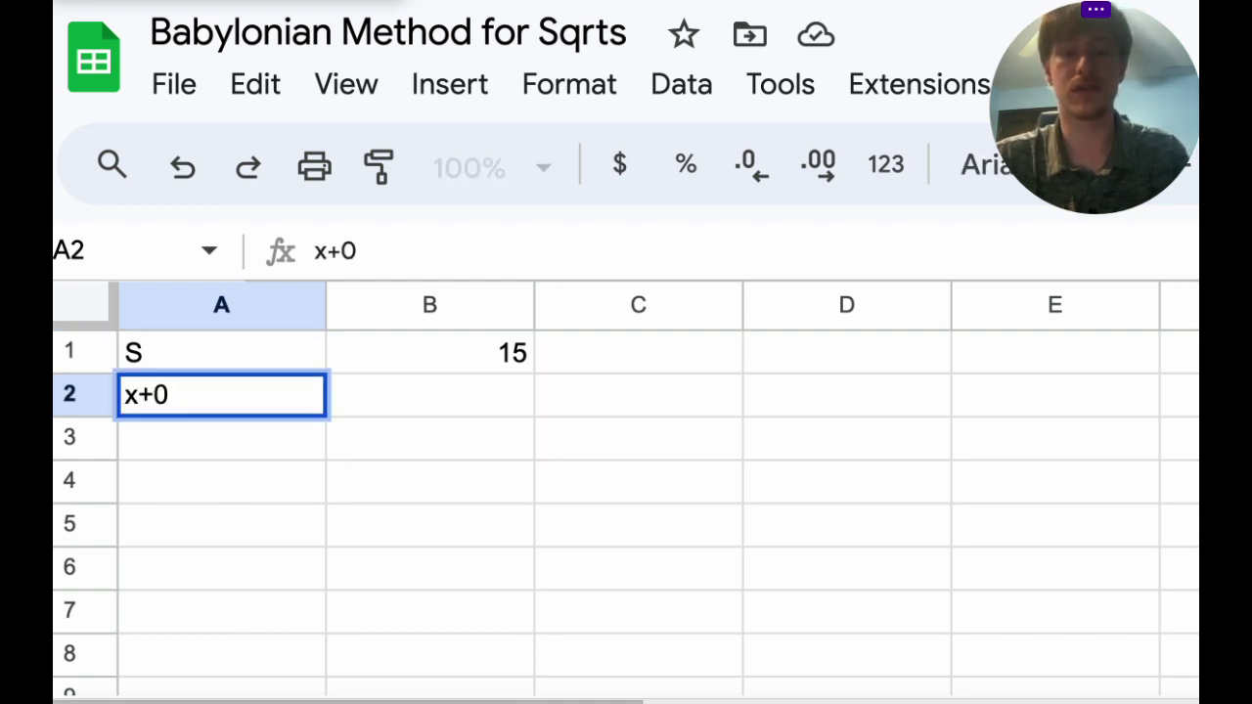
key(BackSpace)
key(BackSpace)
text(_0)
key(Tab)
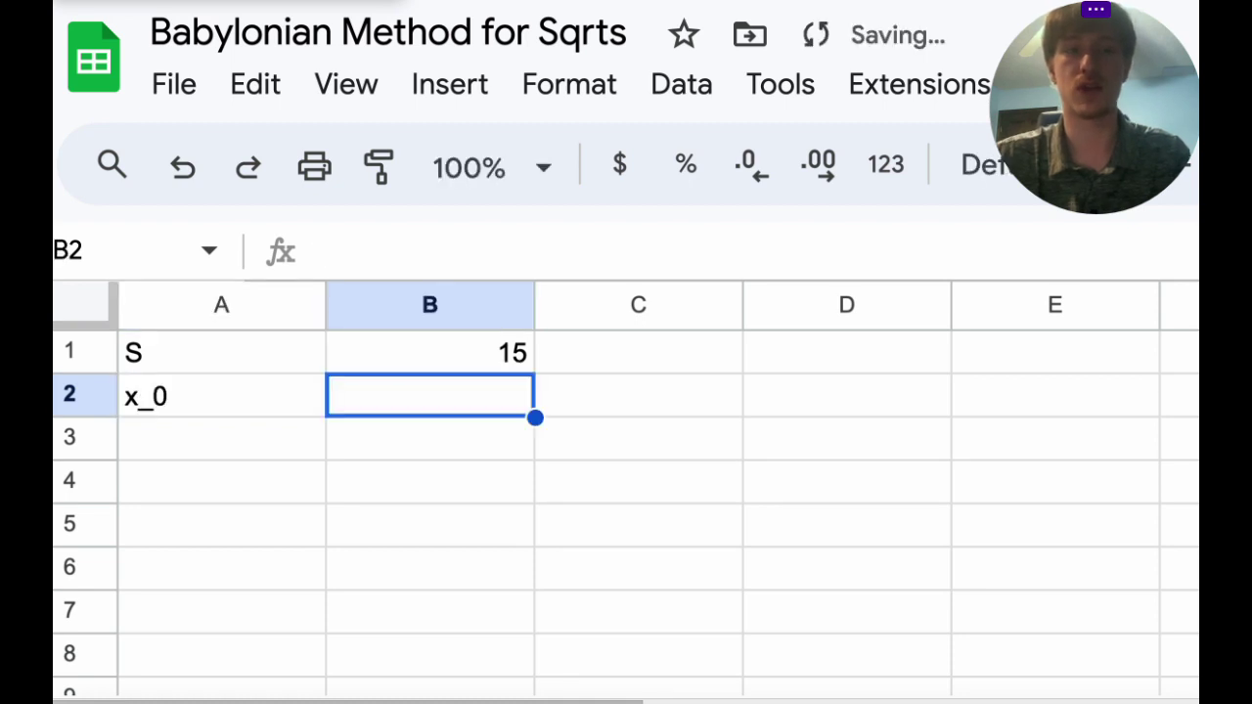
text(4)
key(Tab)
Enter the label x_n in cell D1
key(Tab)
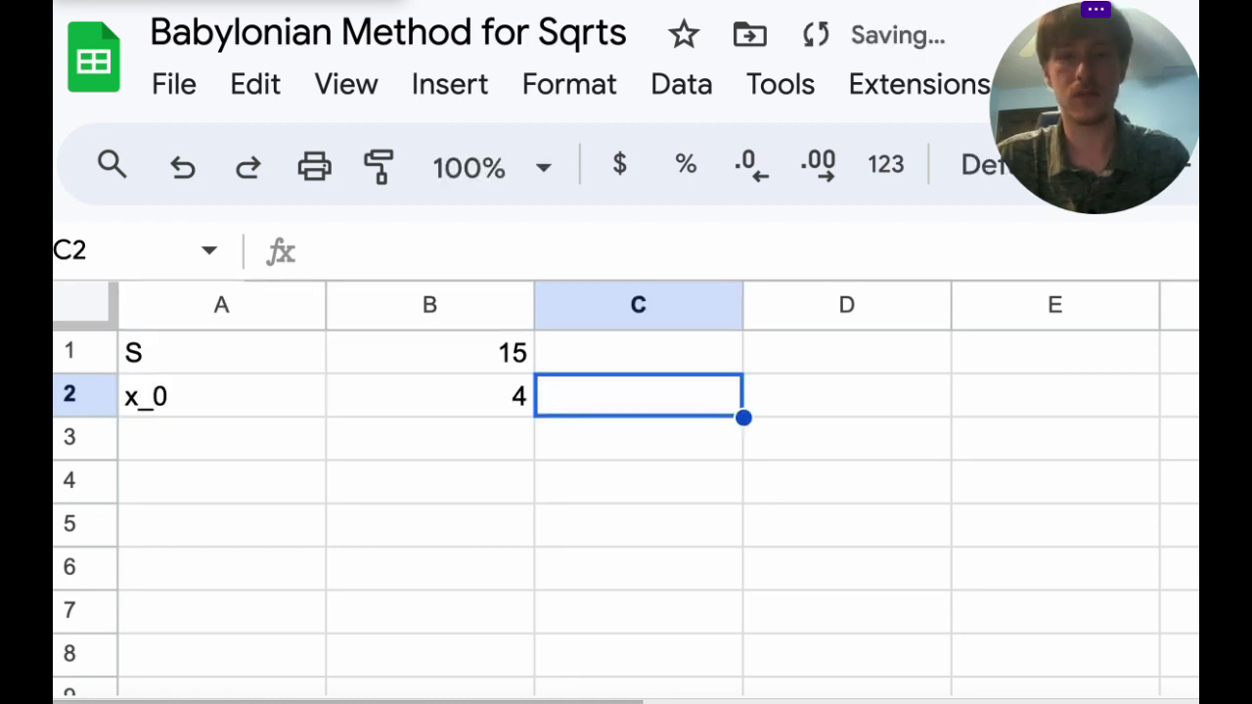
key(Up)
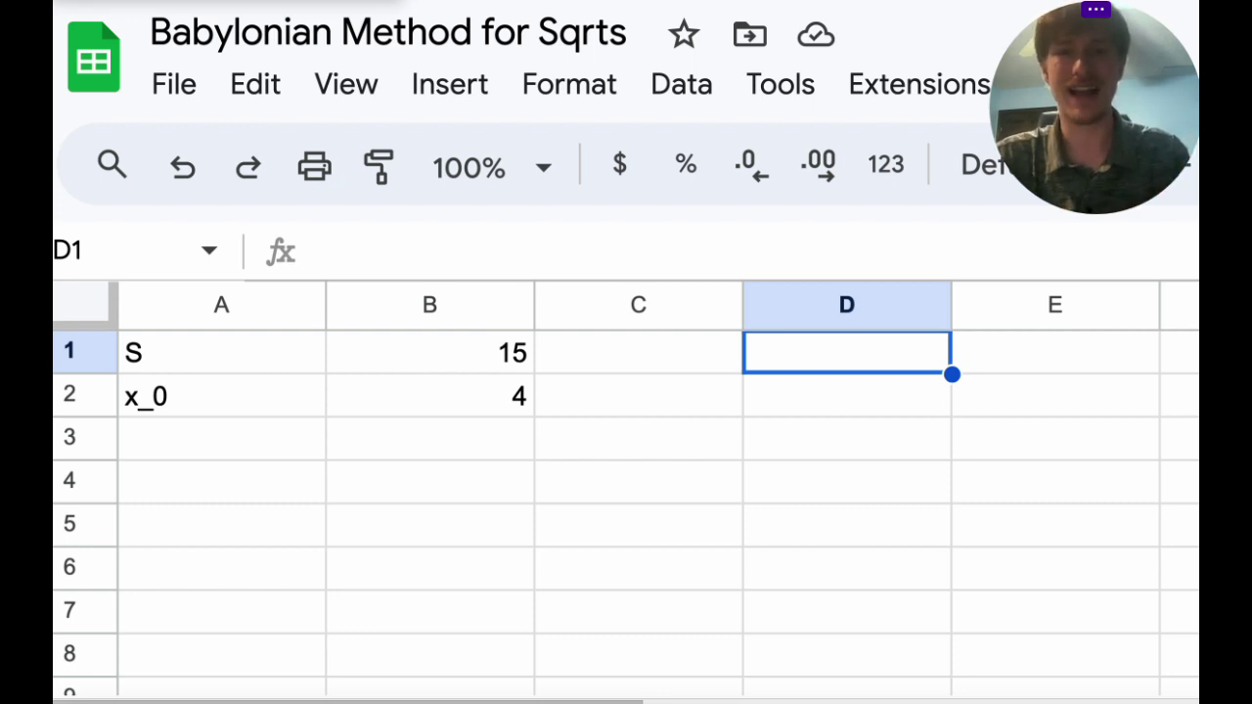
text(x)
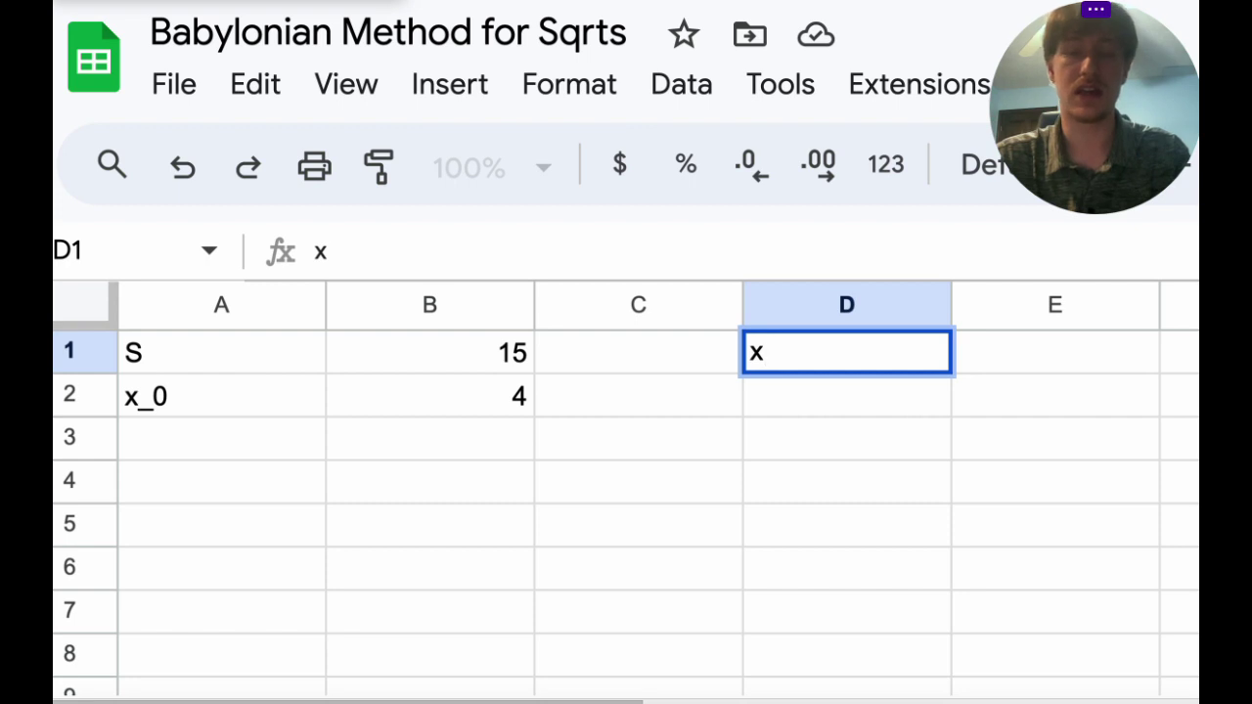
text(_n)
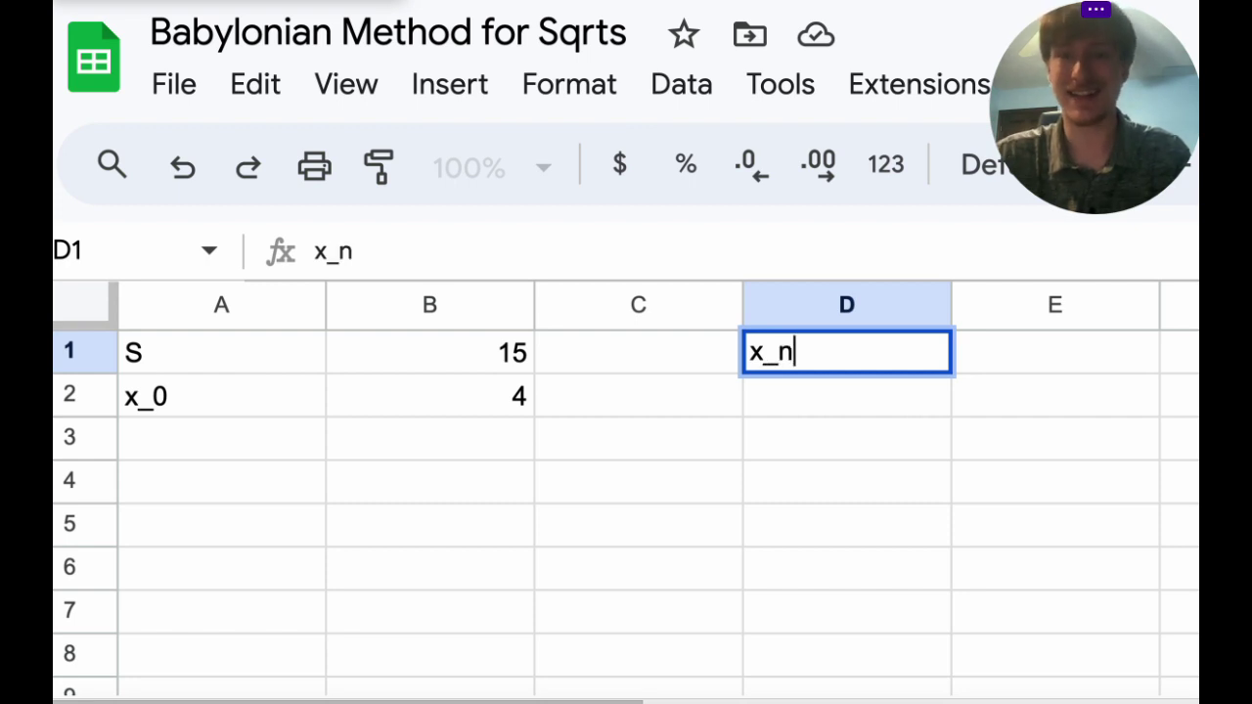
click(1054, 352)
Try starting a formula in E1 that references D1, and relabel D1 as x_2
text(=)
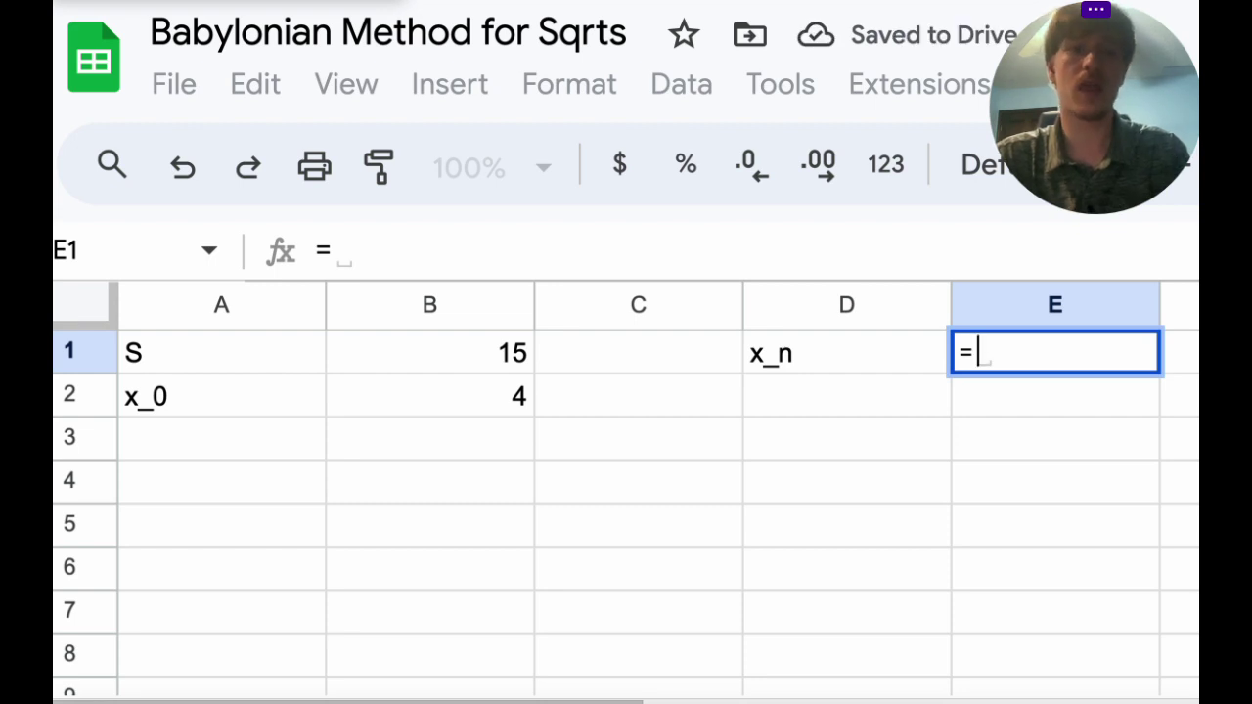
key(Left)
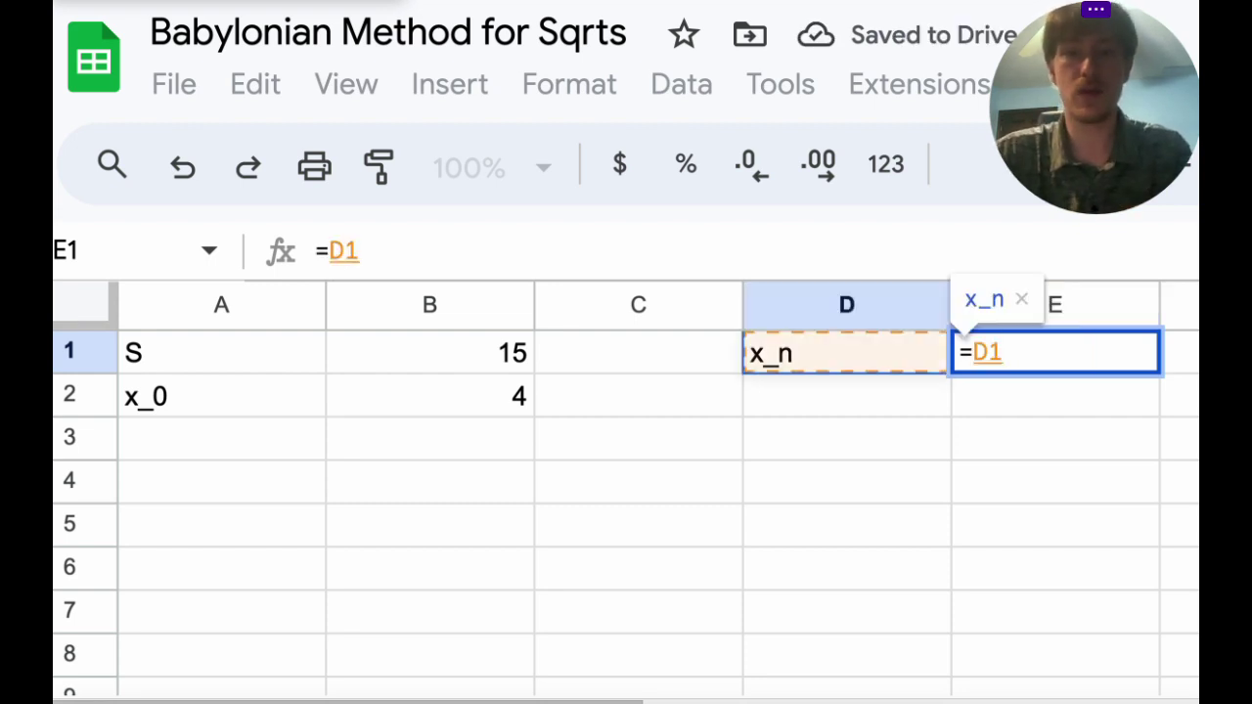
key(BackSpace)
click(866, 357)
text(x_2)
key(Tab)
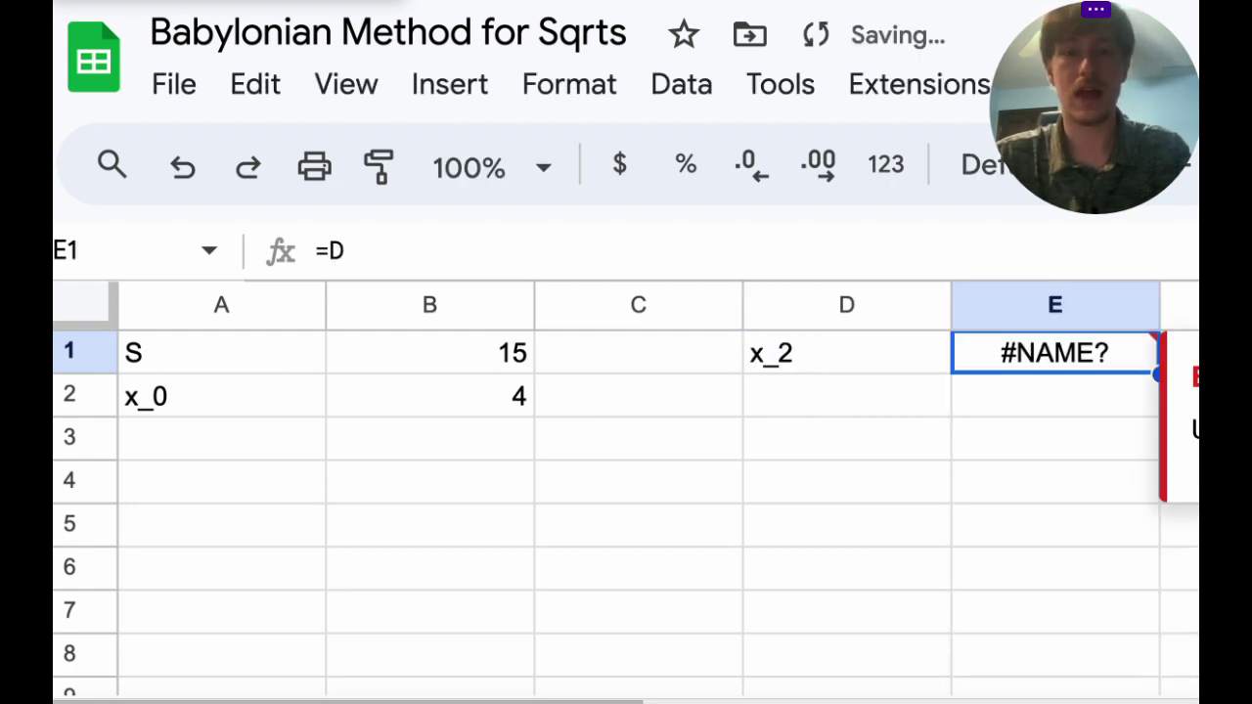
Replace the label in cell D1 with x_1
click(846, 352)
key(Delete)
text(x_1)
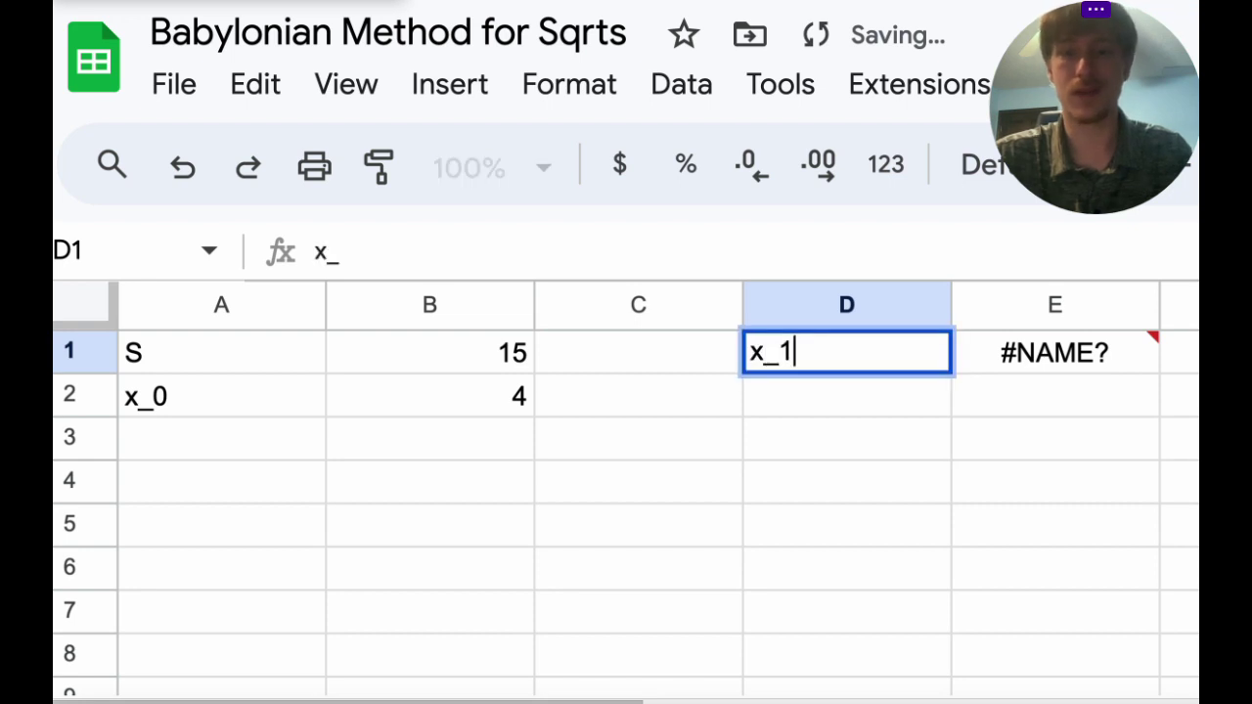
key(Tab)
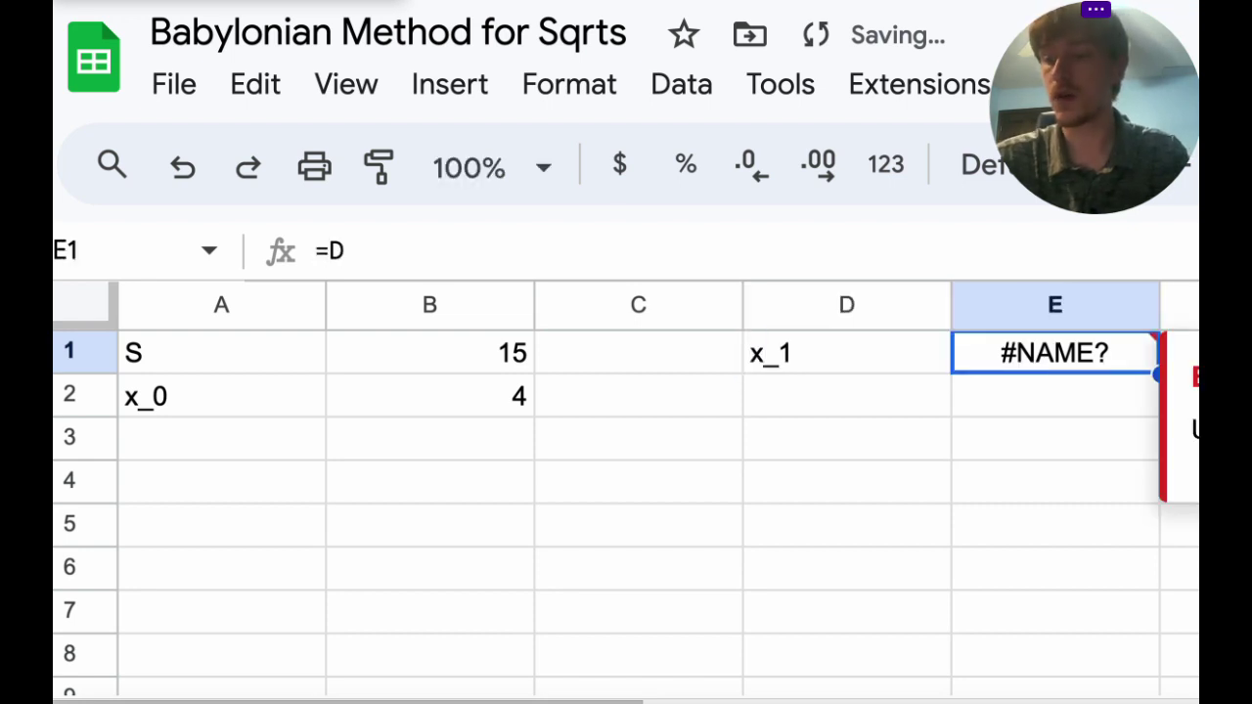
Replace the content of E1 with the iteration expression 1/2(x_0+S/x_0)
key(Delete)
text(1/)
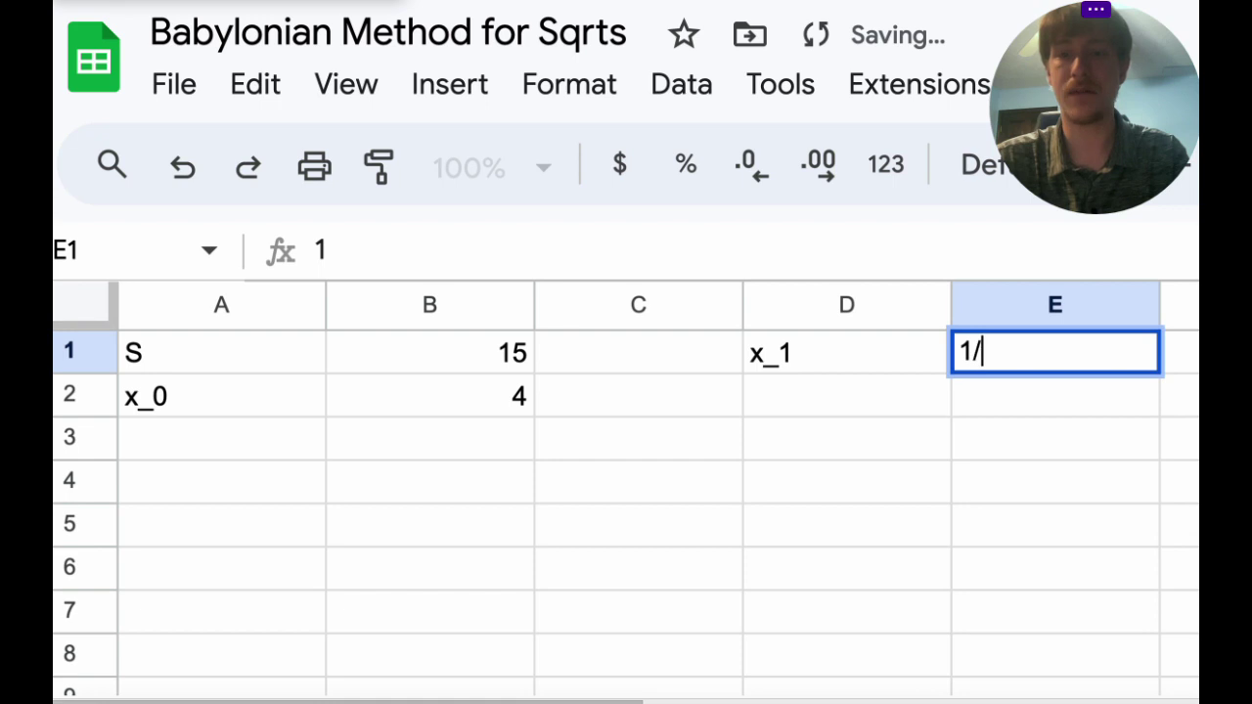
text(2(x_0+)
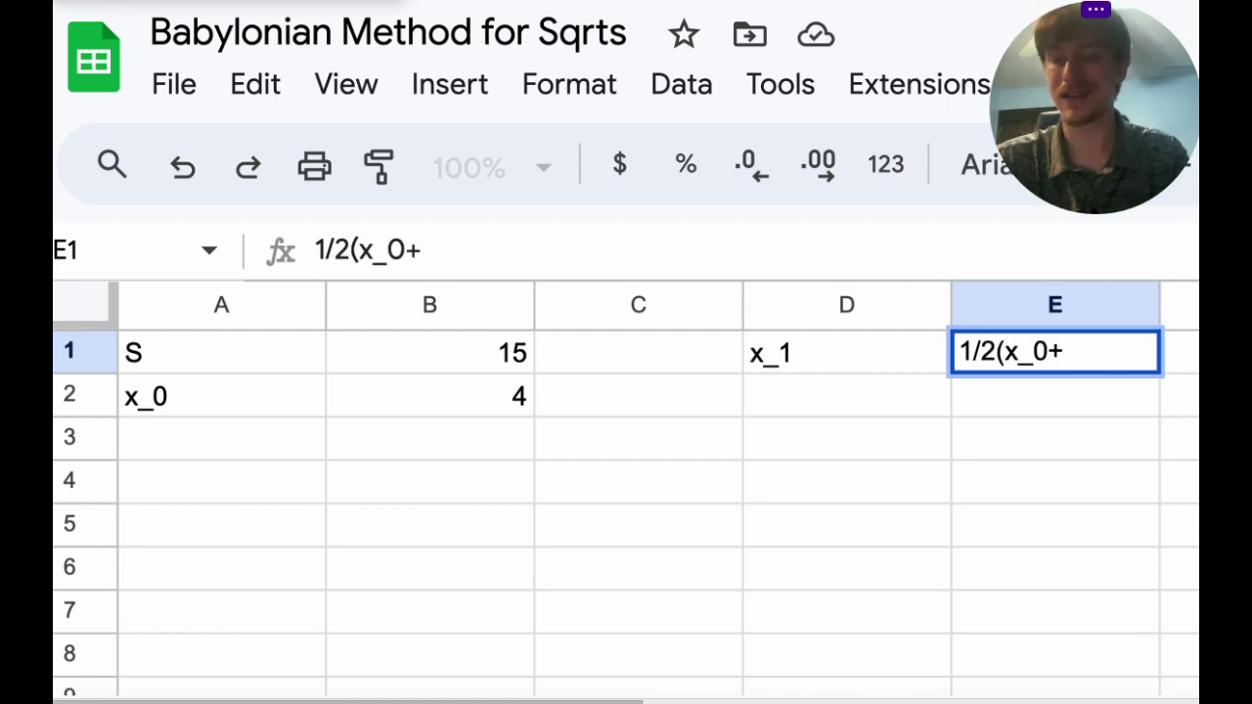
text(S/x_0)
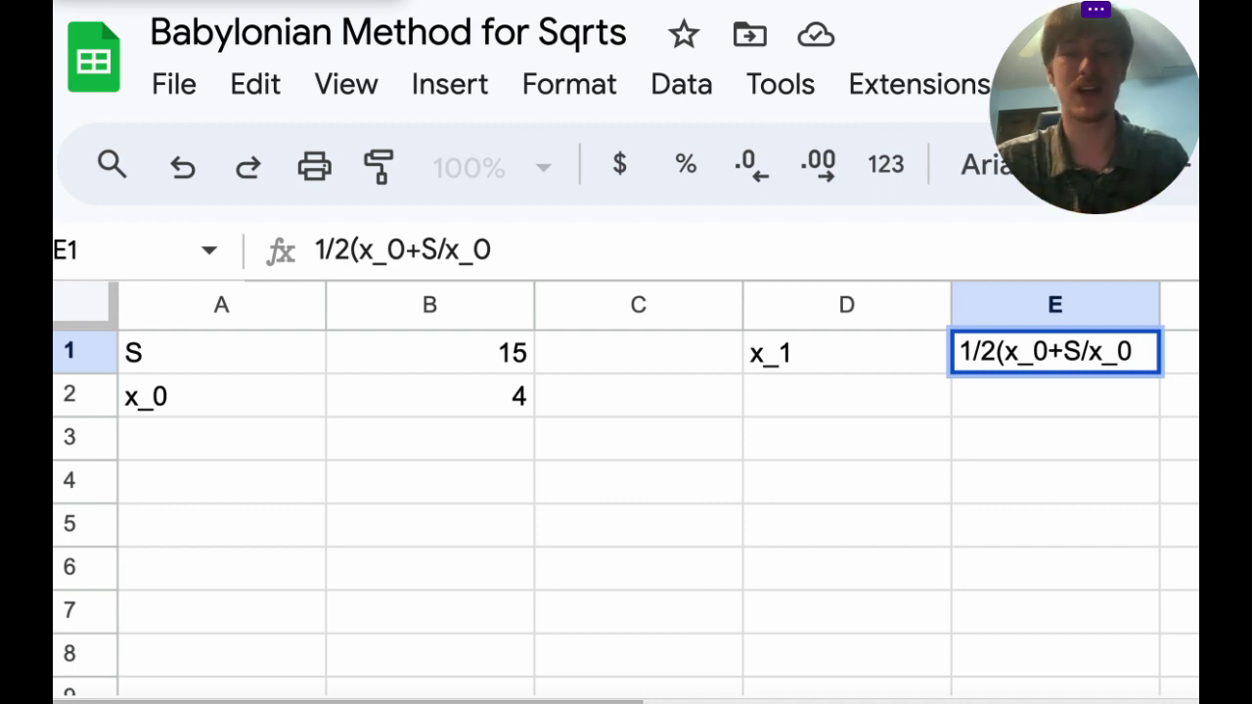
text())
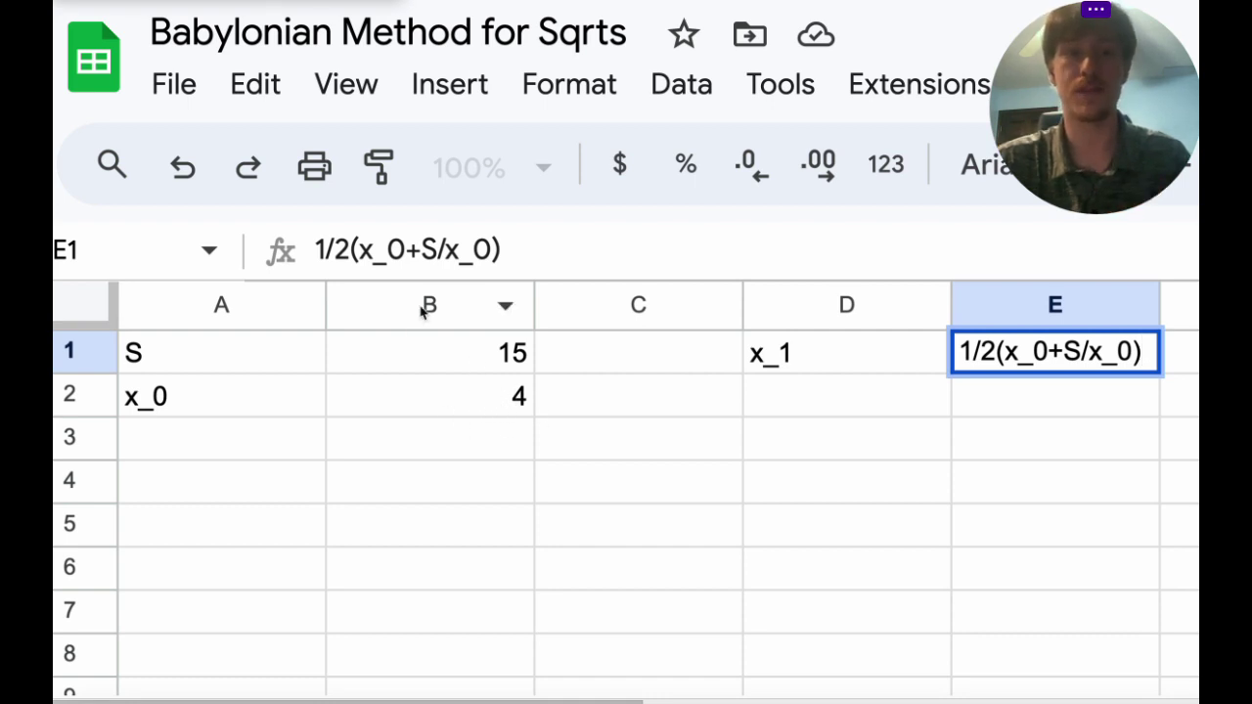
Replace the first x_0 in the E1 expression with a reference to B2
key(Left)
key(Left)
key(Left)
key(Left)
key(Left)
key(Left)
key(Left)
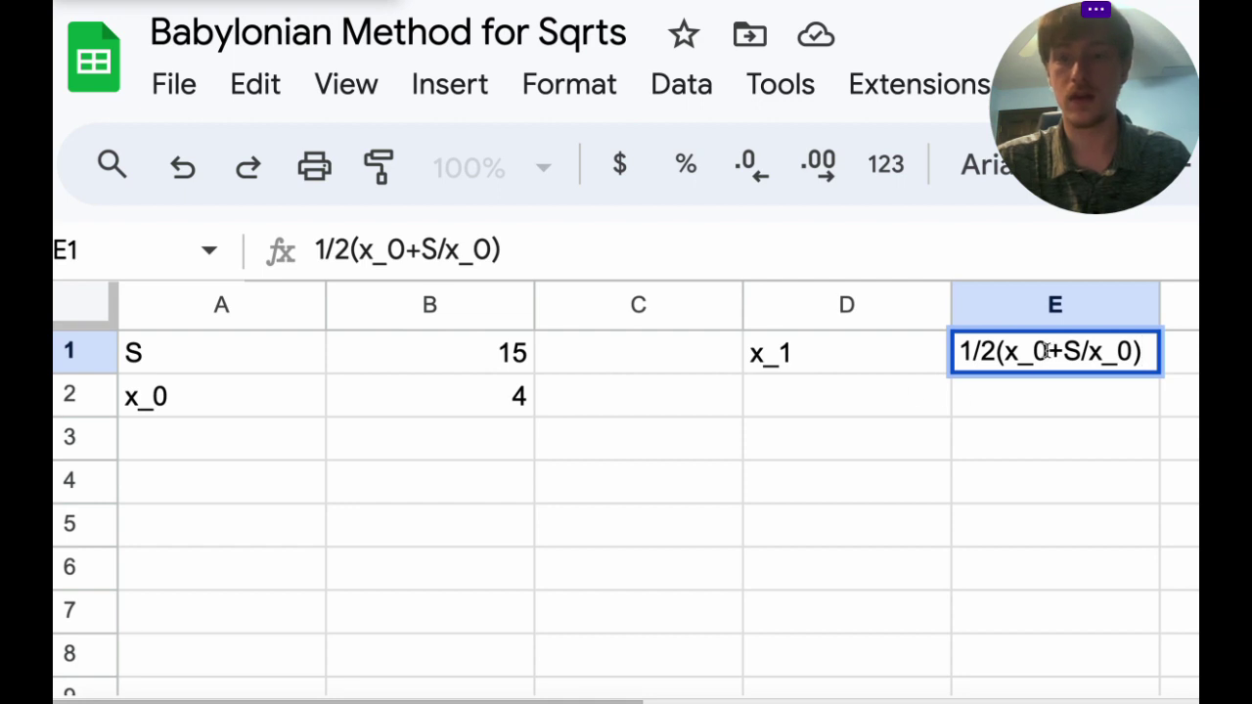
key(BackSpace)
key(BackSpace)
key(BackSpace)
text(B2)
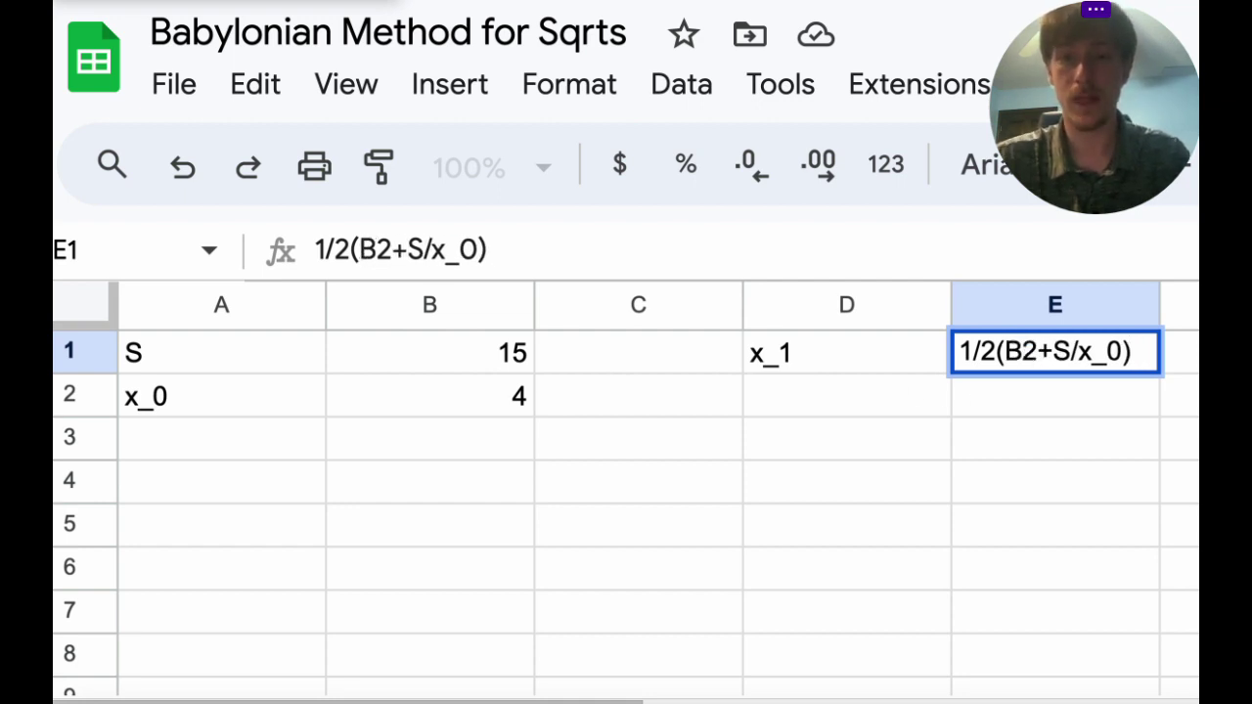
Turn the E1 expression into a formula by adding an equals sign at its start
click(1023, 351)
key(Left)
key(Left)
key(Left)
key(Left)
key(Left)
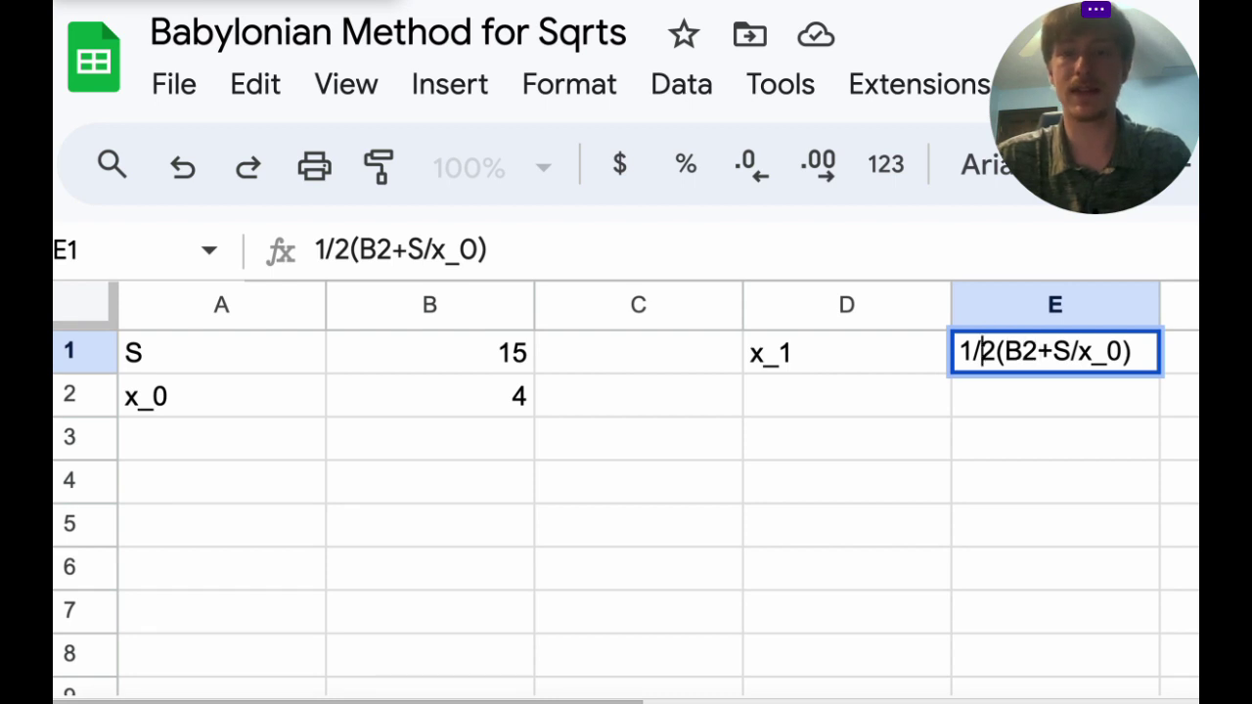
text(=)
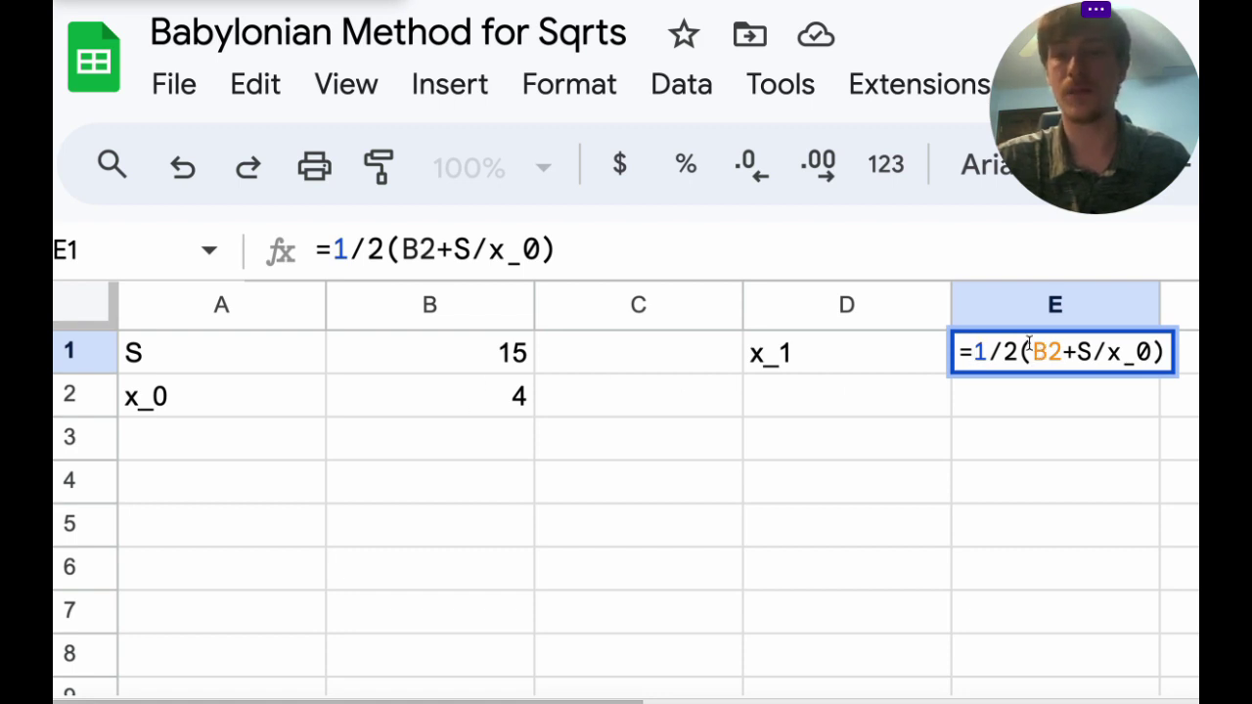
Replace S with 15 and the remaining x_0 with B2, making the E1 formula =1/2(B2+15/B2)
double_click(1084, 352)
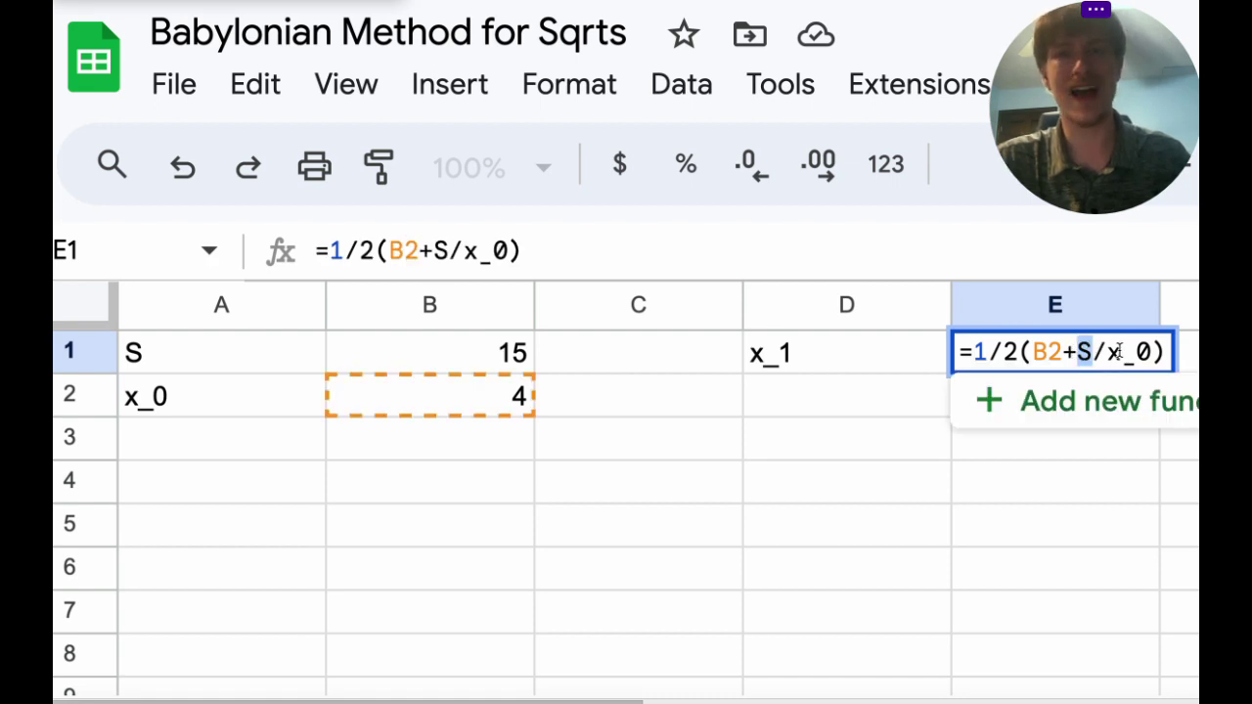
text(15)
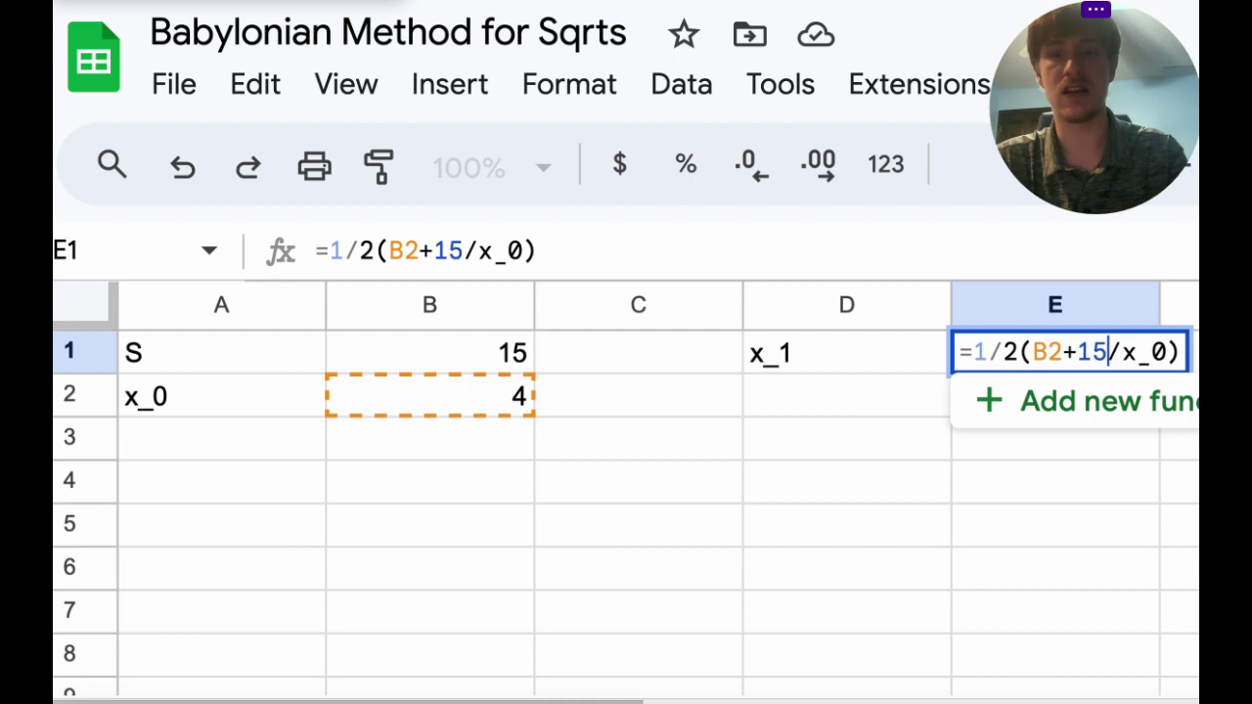
click(1124, 352)
drag(1123, 352, 1162, 352)
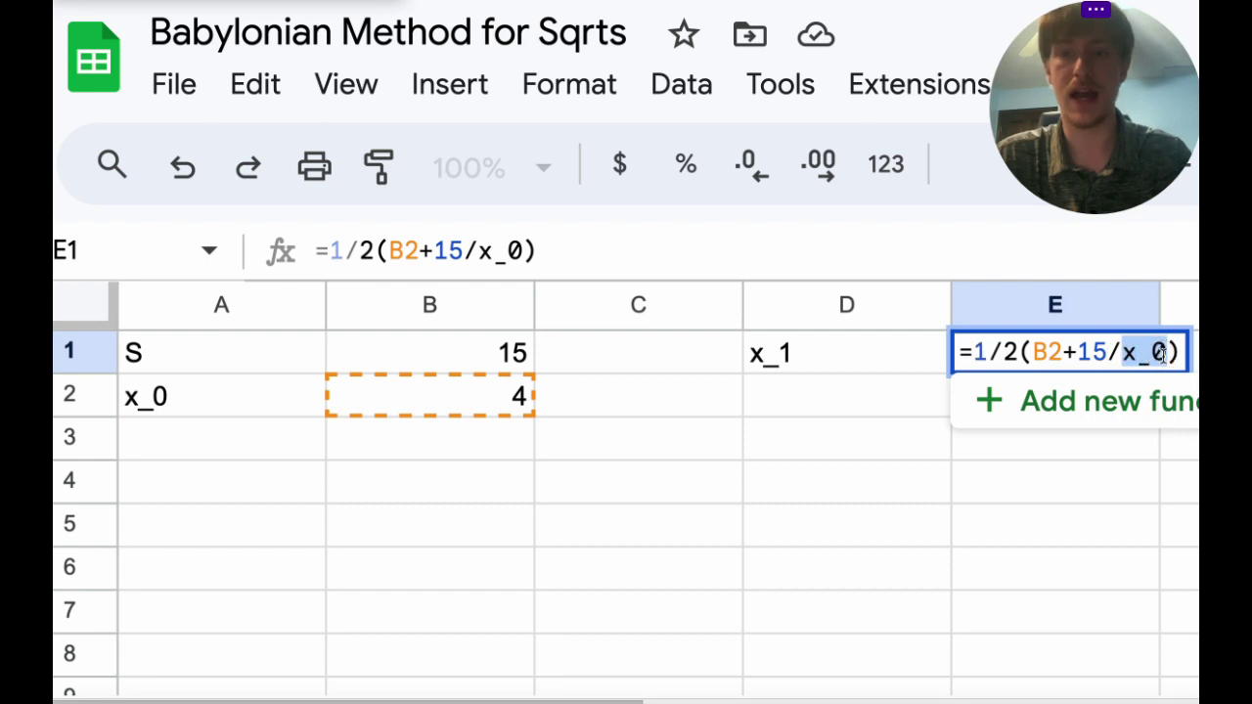
text(B2)
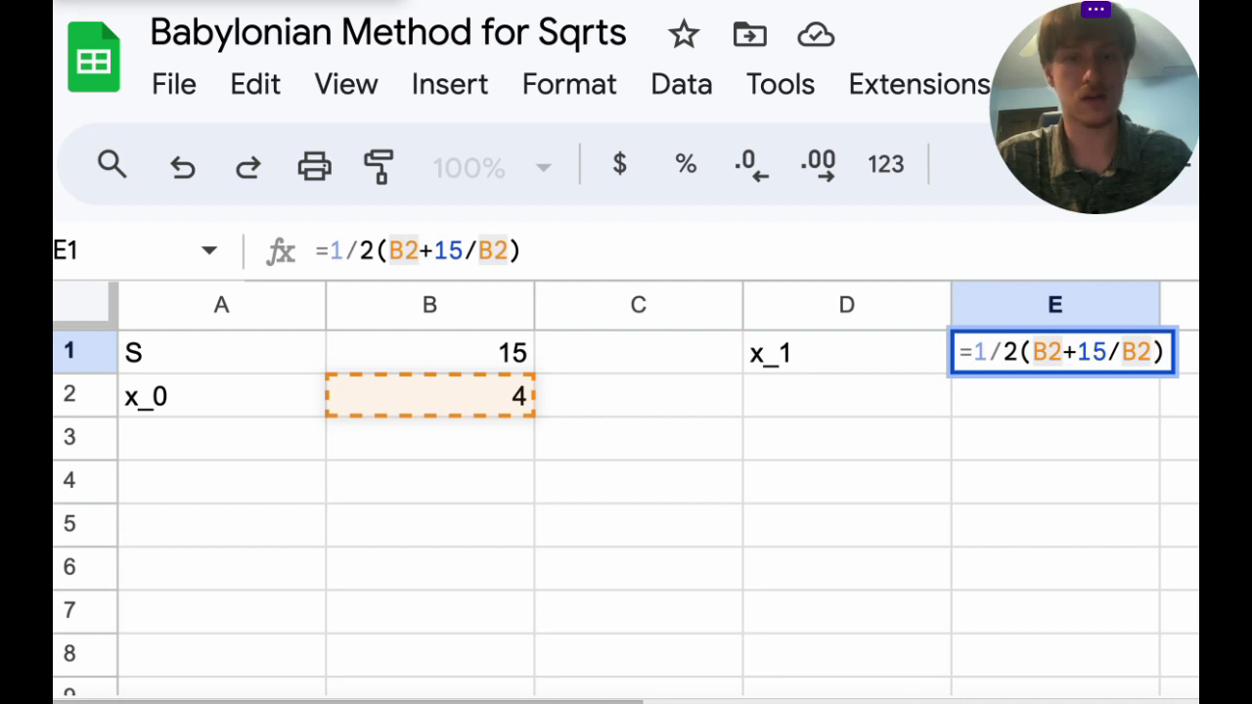
Commit the formula and move the x_1 label and its formula from D1:E1 to A3:B3
click(947, 428)
drag(813, 342, 1001, 361)
mouse_move(1001, 361)
key(ctrl+x)
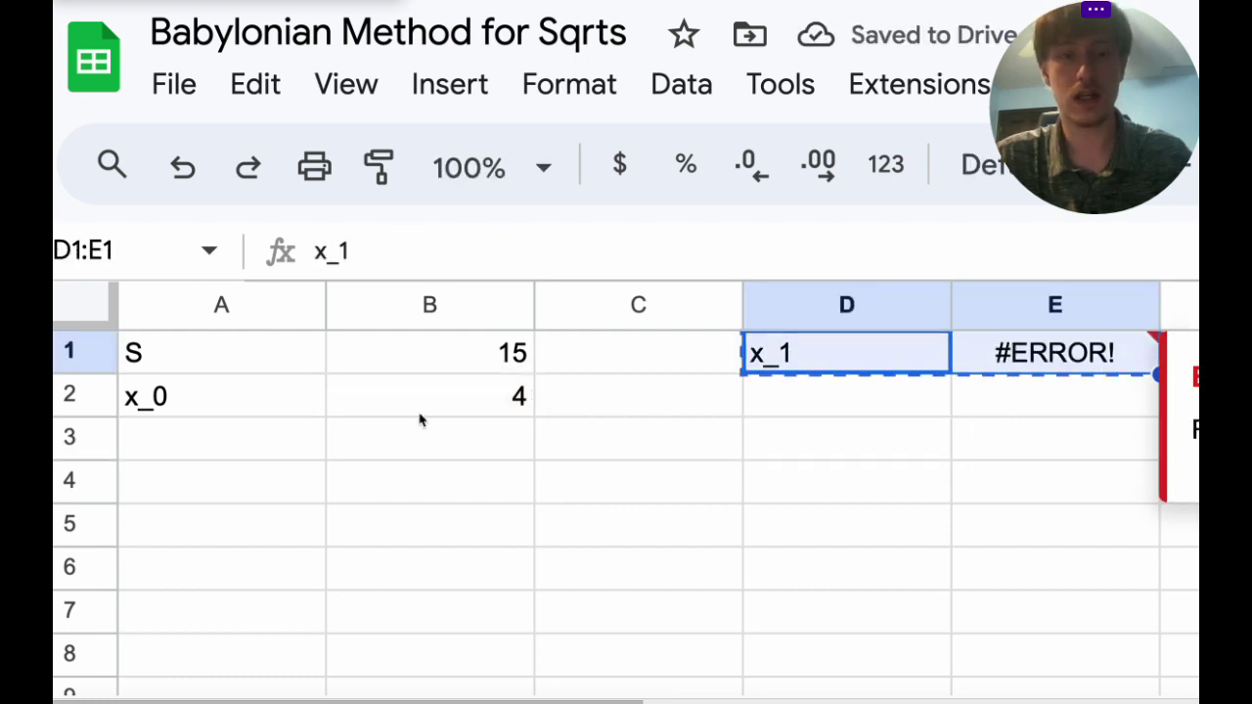
click(251, 440)
key(ctrl+v)
click(587, 456)
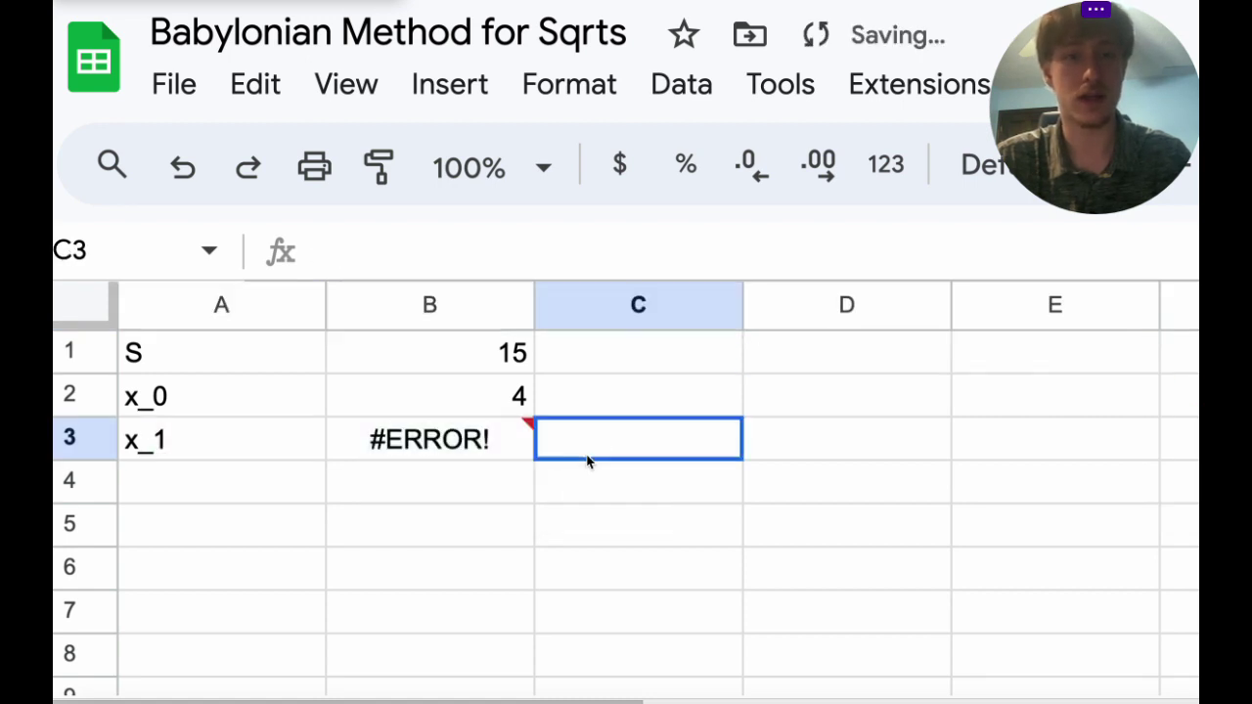
Enclose the 1/2 factor in parentheses so the B3 formula reads =(1/2)(B2+15/B2)
click(424, 439)
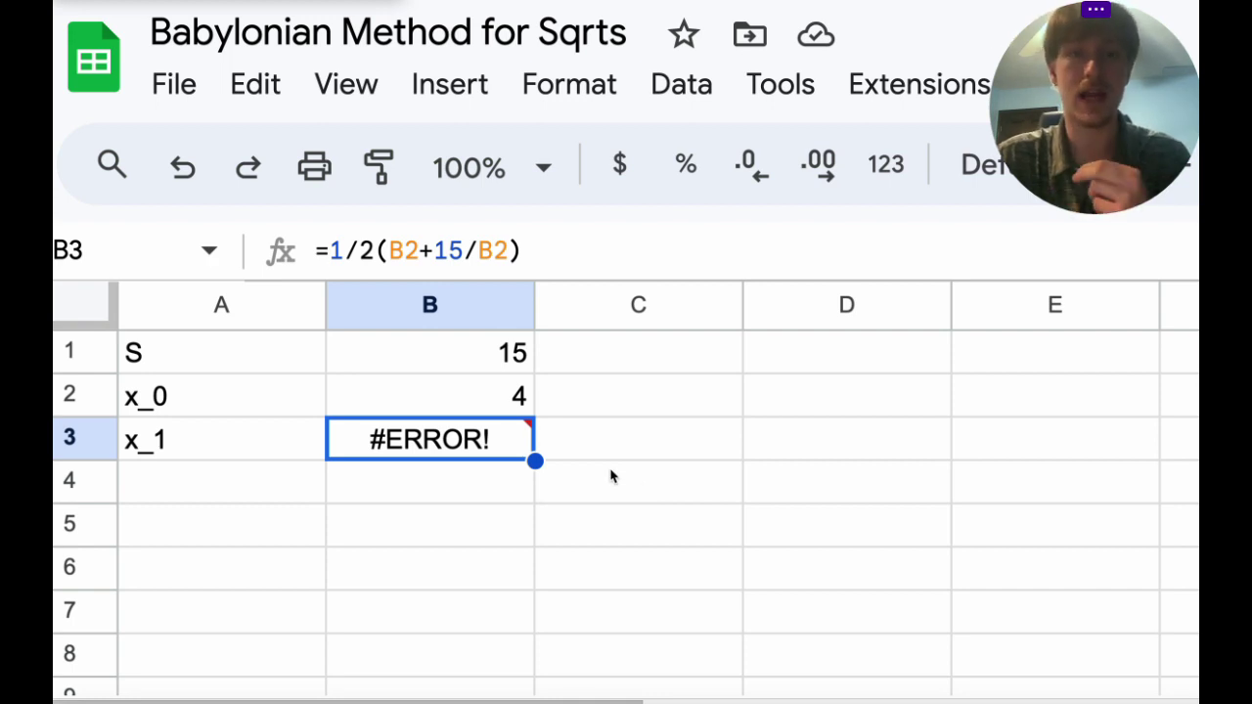
click(331, 251)
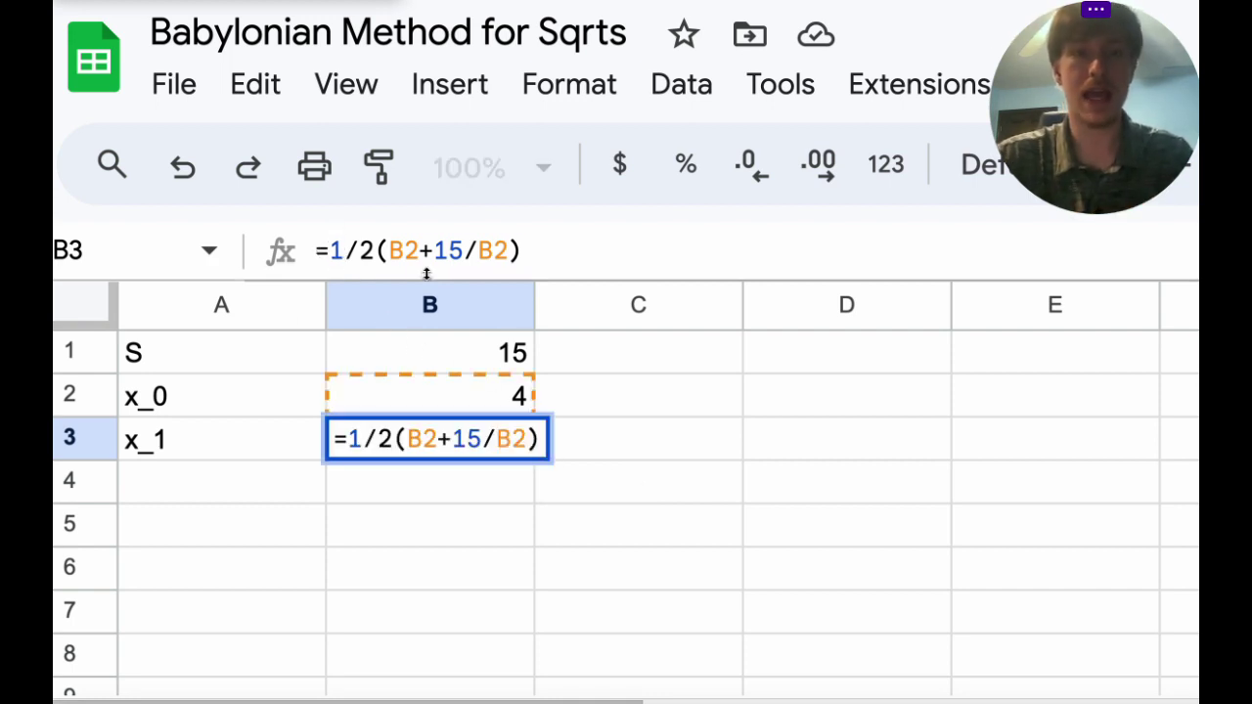
text(()
key(Right)
key(Right)
key(Right)
text())
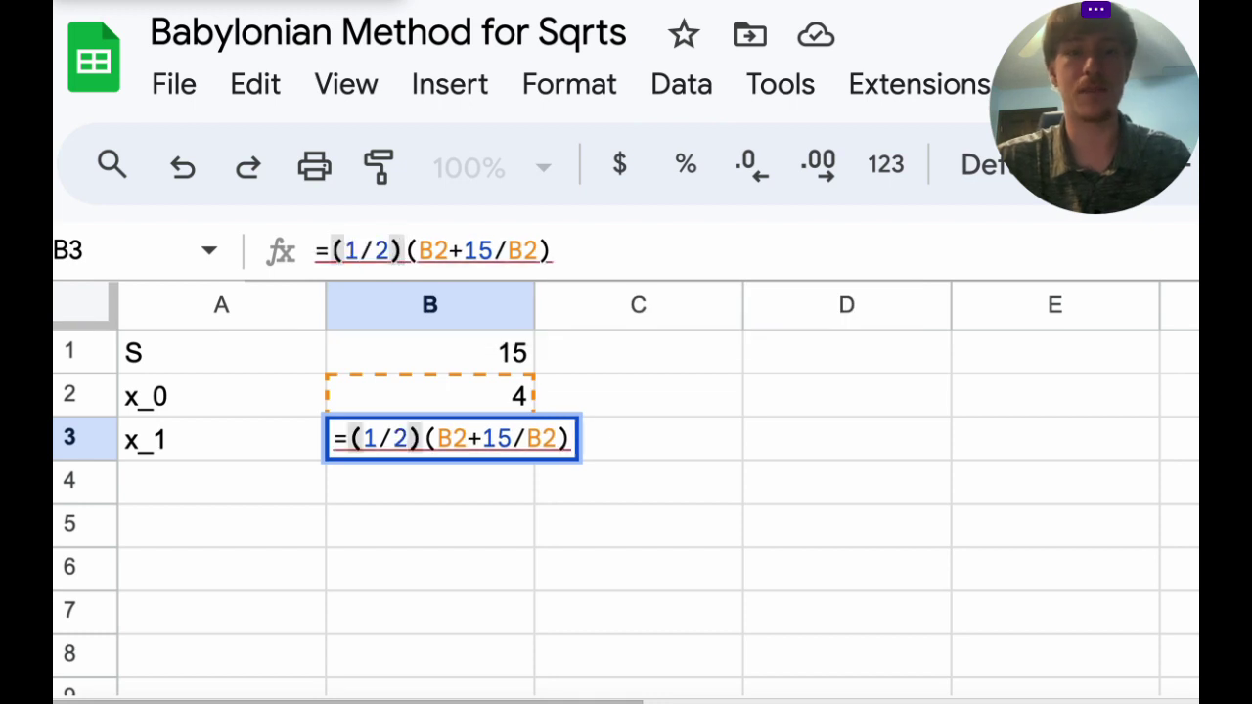
key(Return)
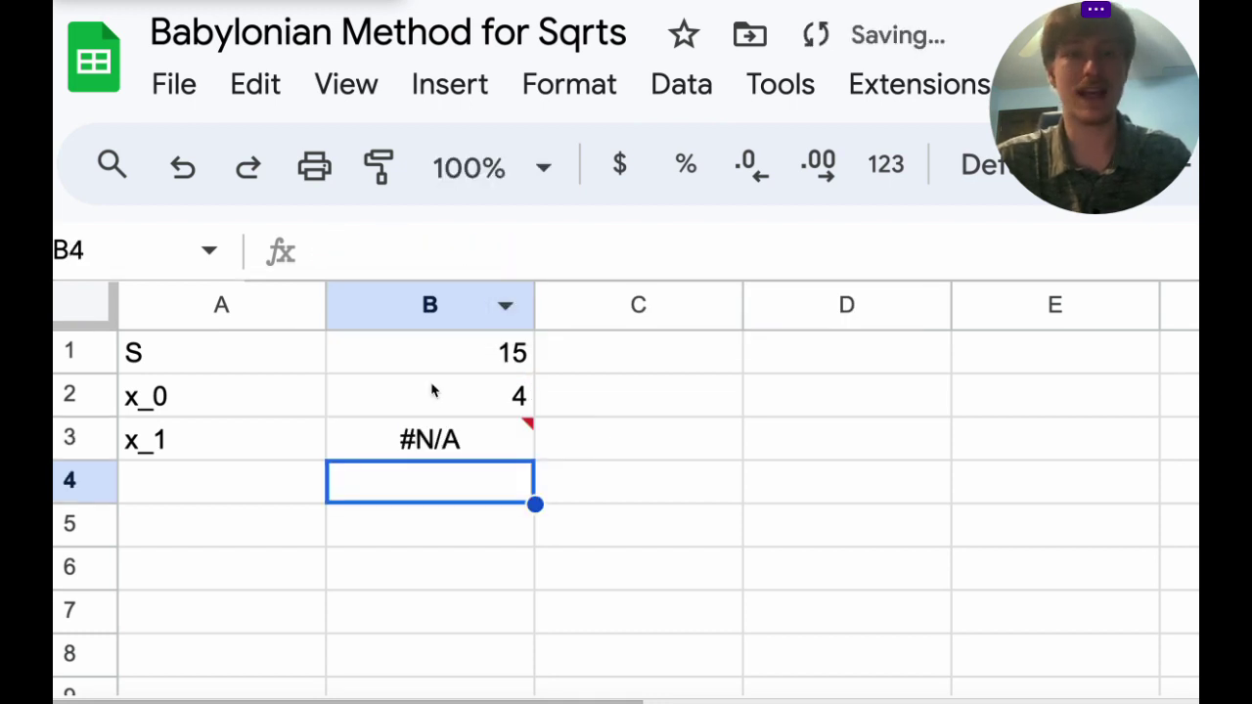
Insert a multiplication sign between the two factors so the B3 formula reads =(1/2)*(B2+15/B2)
click(437, 430)
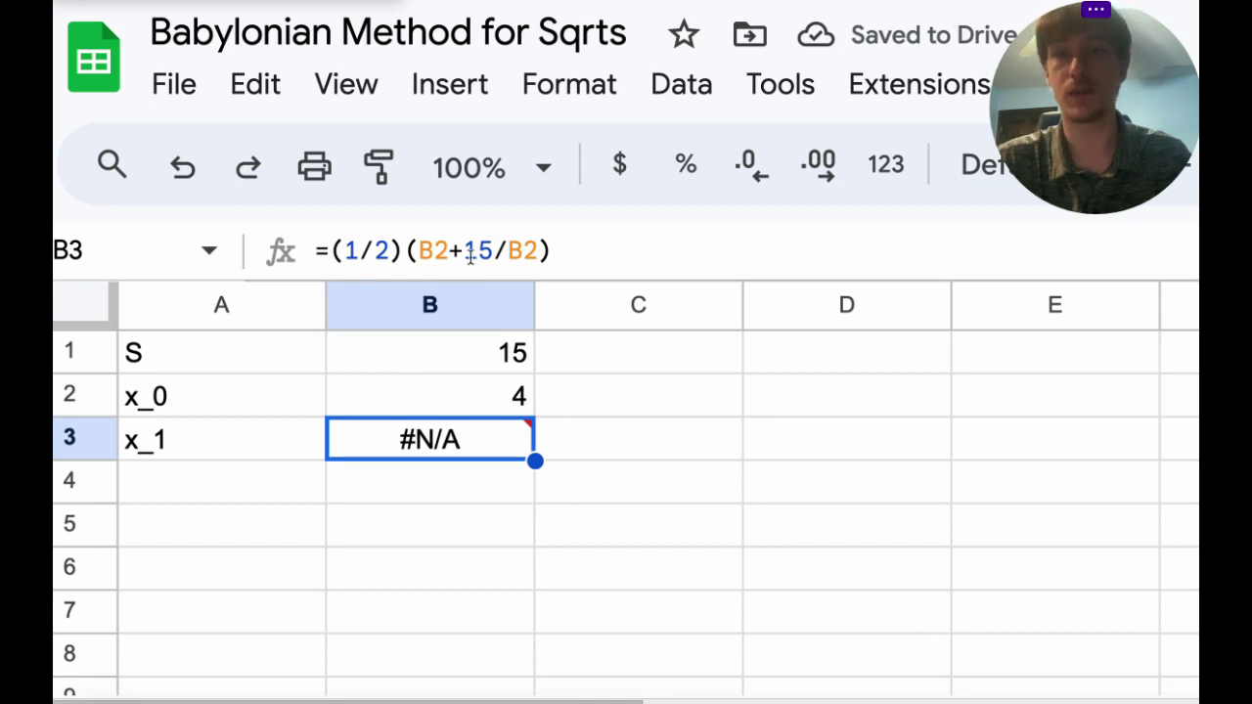
click(406, 252)
text(*)
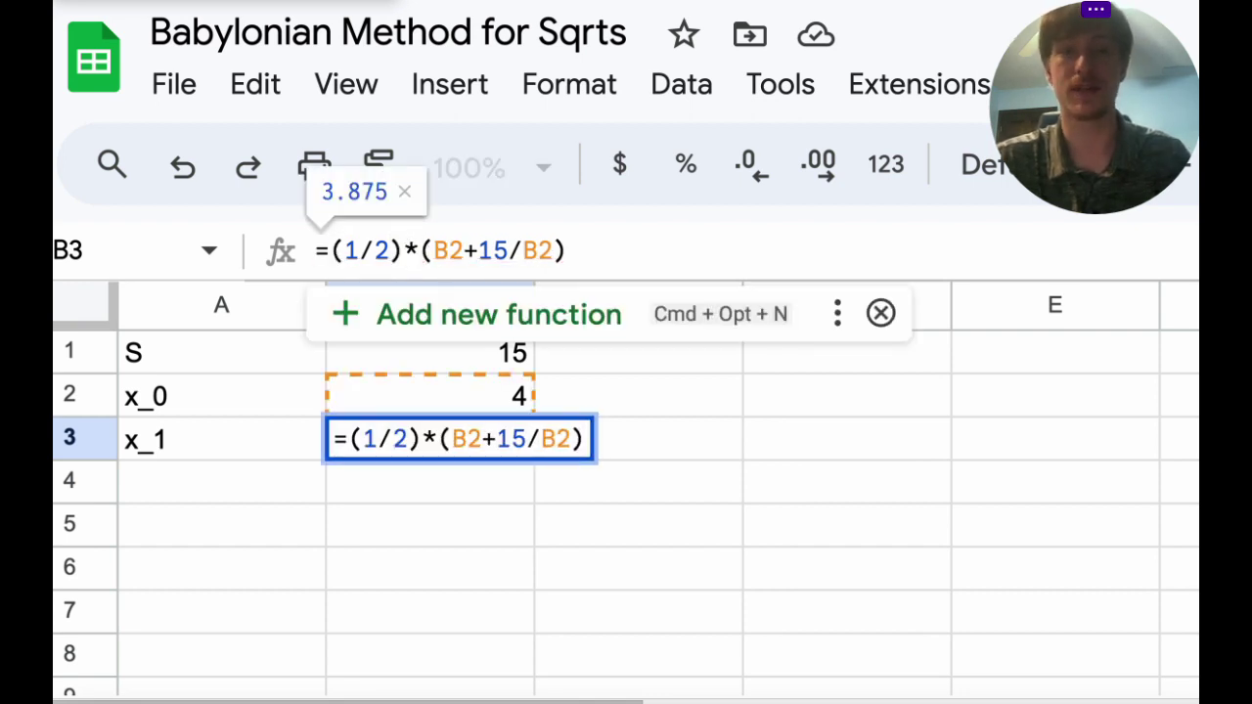
key(Return)
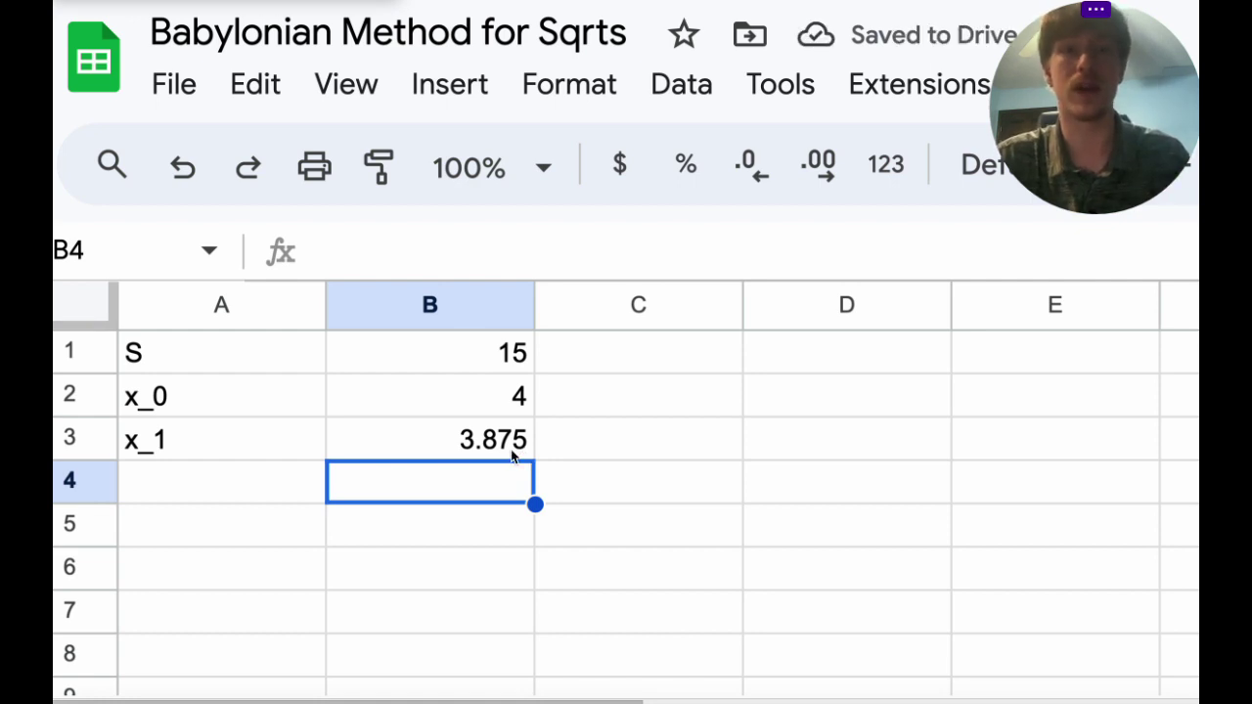
click(512, 453)
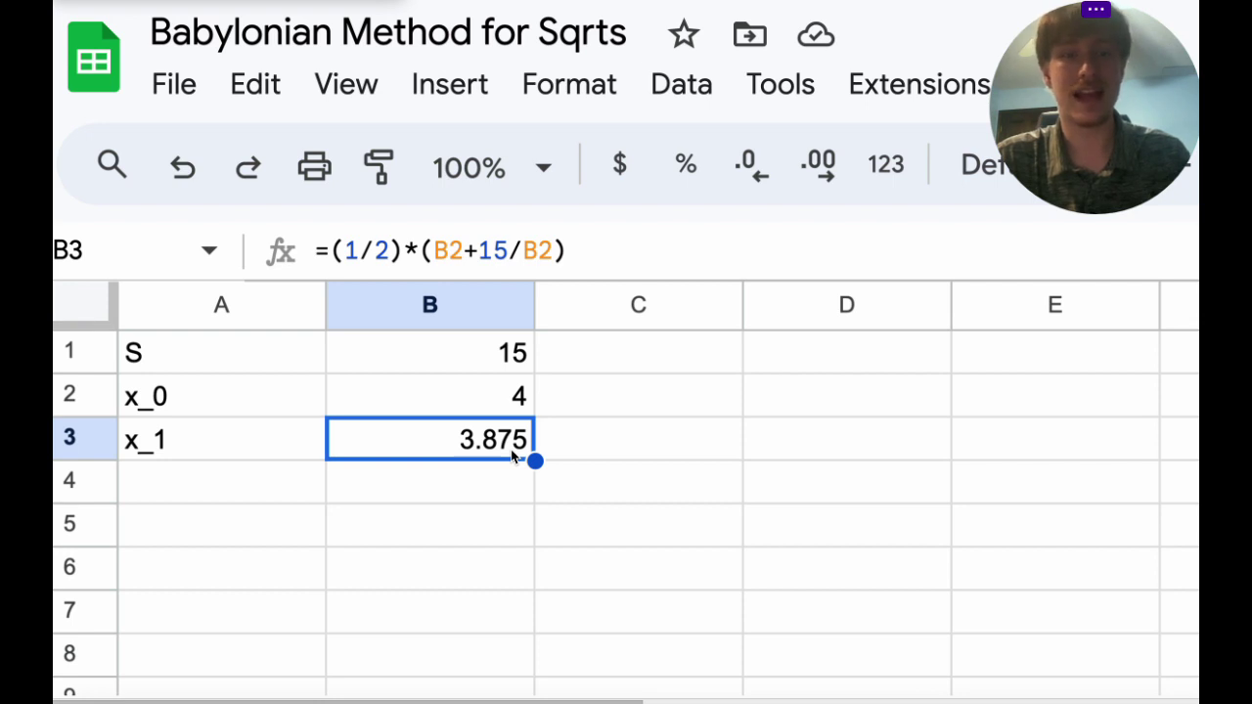
Label A4 as x_2 and extend the B3 formula down into B4
click(277, 488)
text(x_2)
click(445, 451)
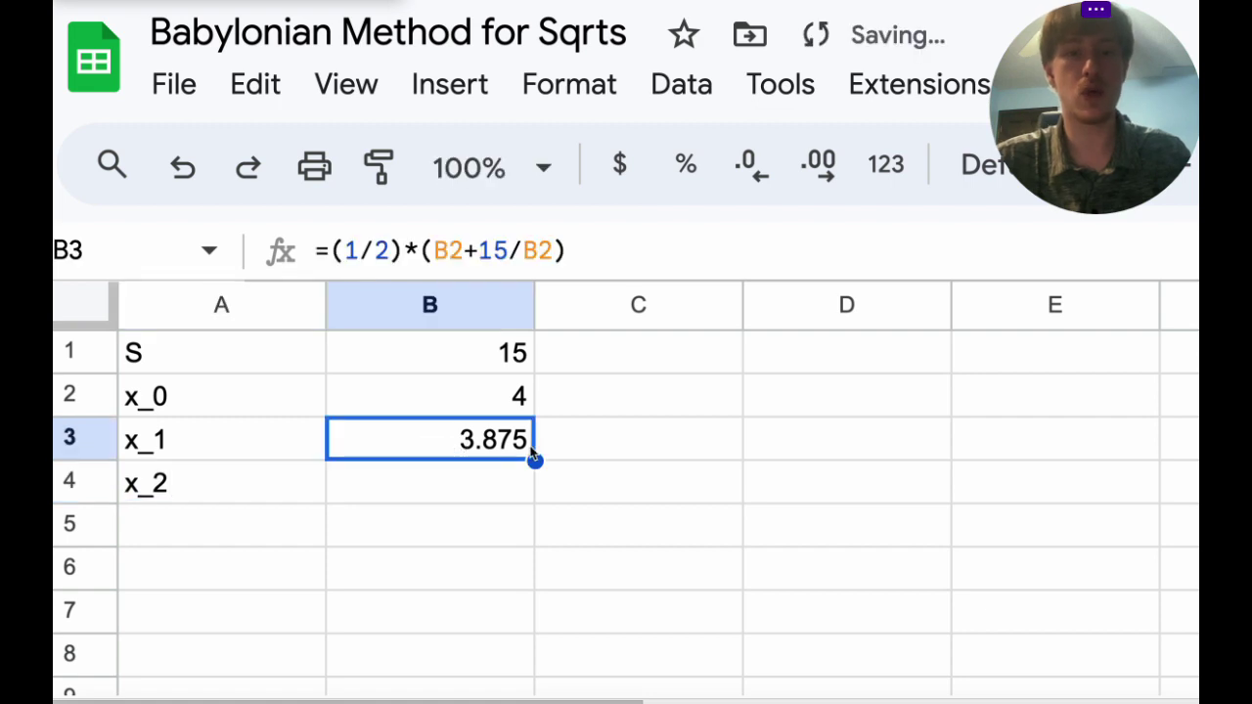
drag(534, 461, 535, 501)
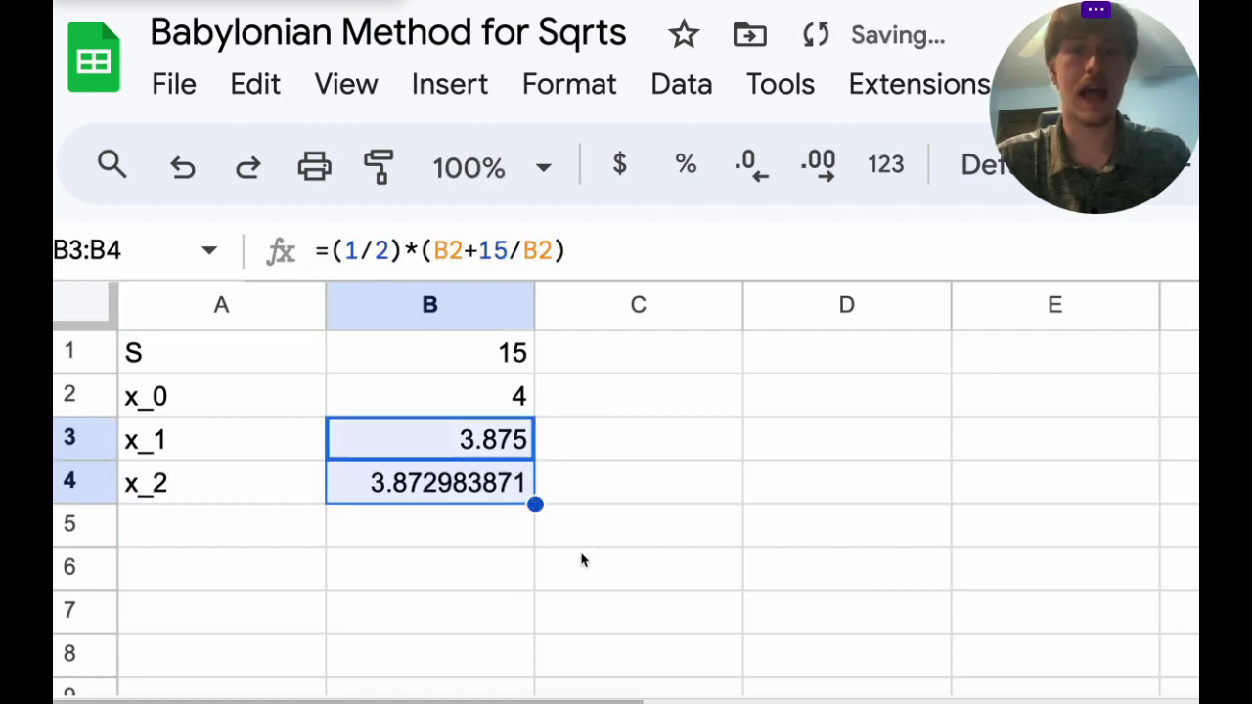
Check the cell references in the B3 and B4 formulas and extend the B4 formula down through B8
click(481, 496)
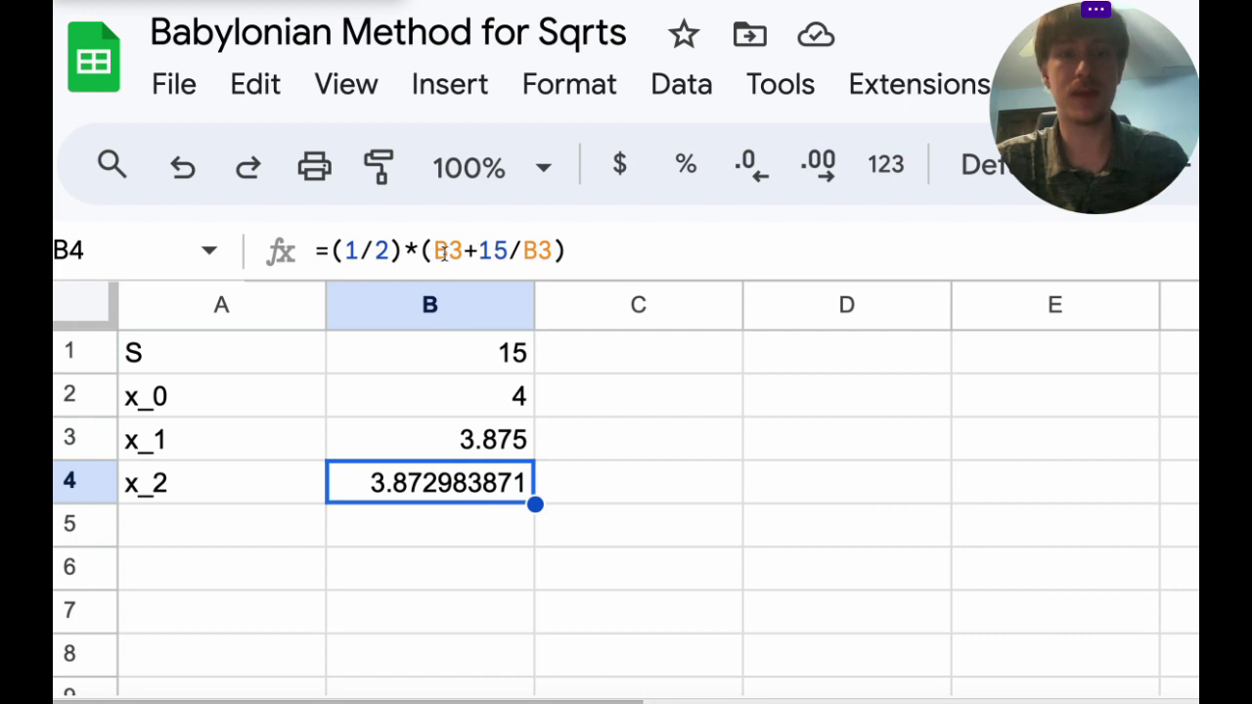
click(453, 441)
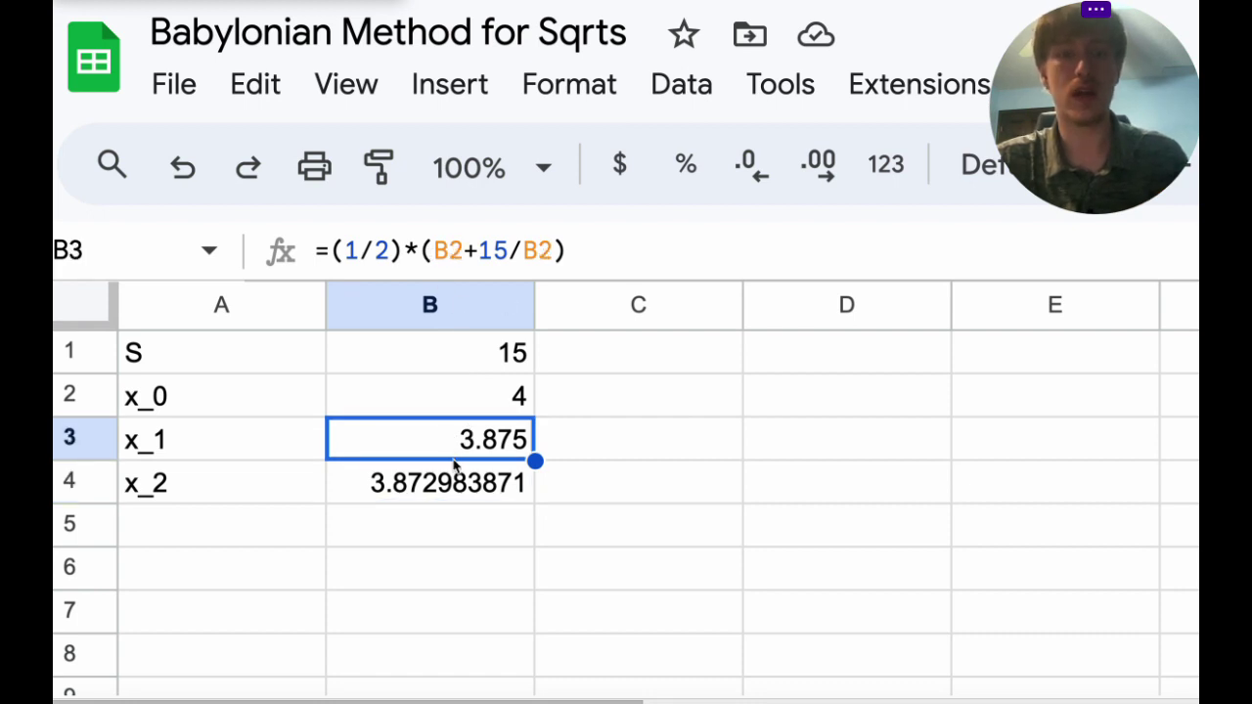
click(456, 489)
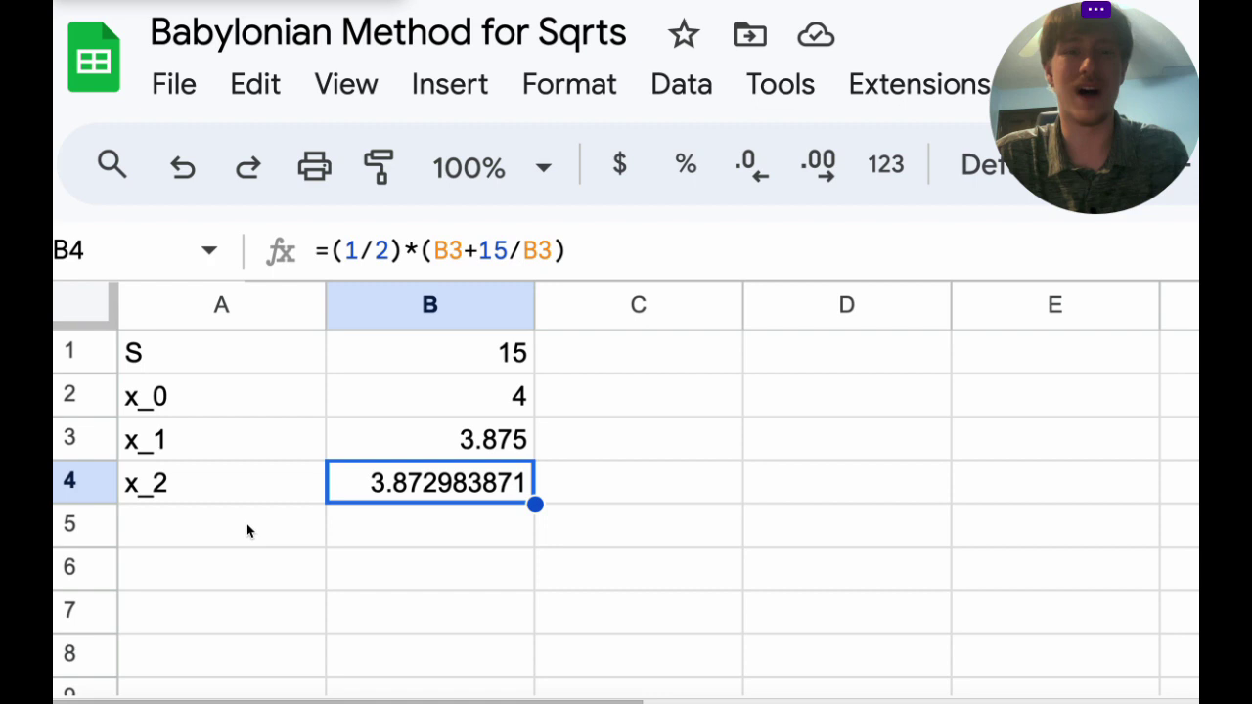
click(177, 533)
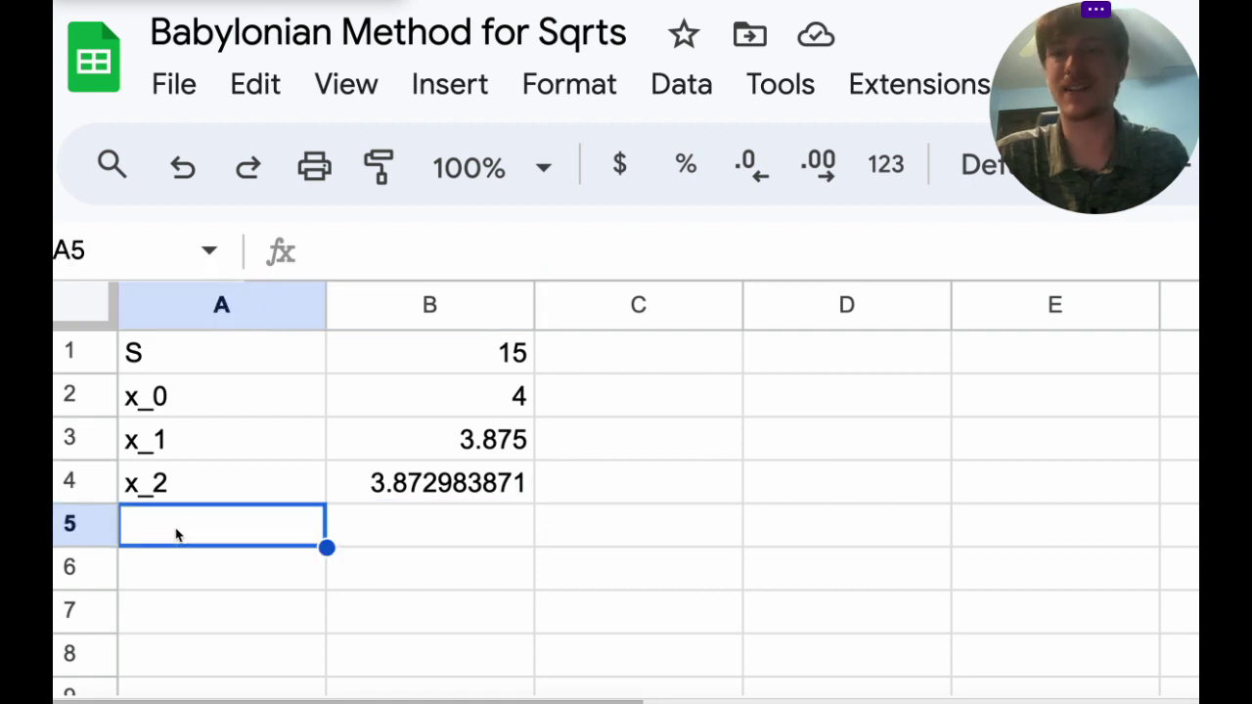
click(430, 489)
drag(534, 503, 517, 668)
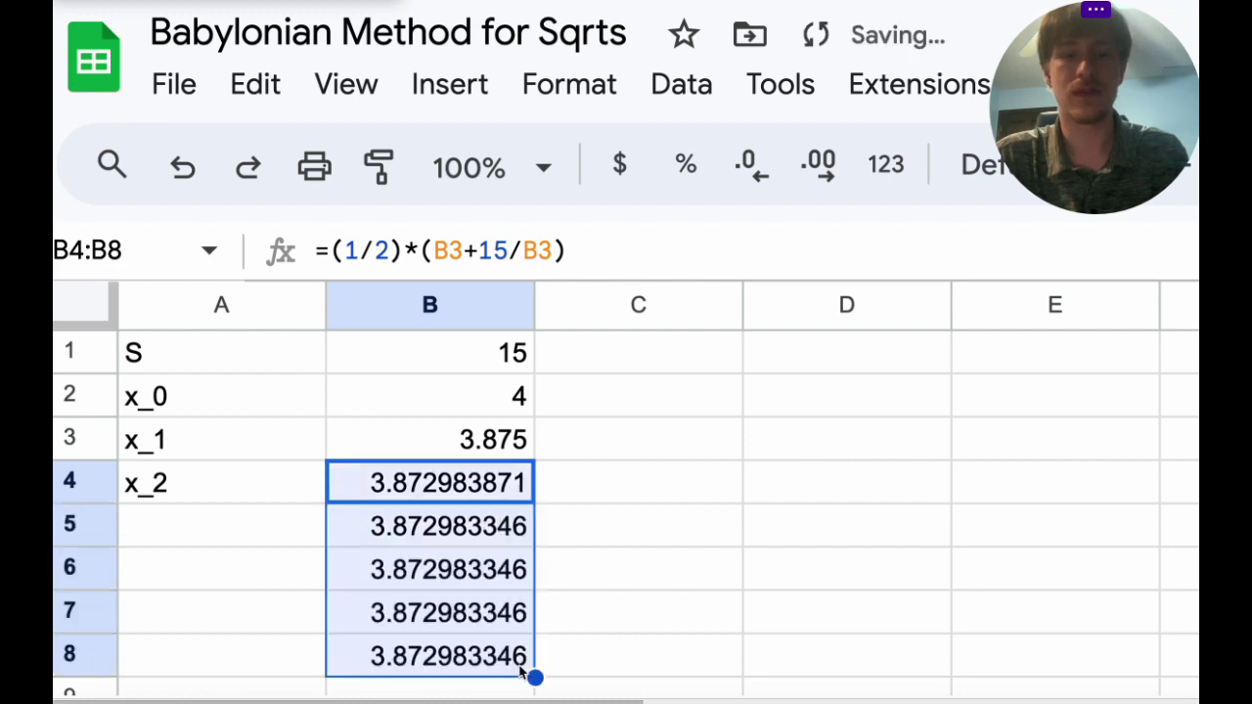
Review the S and x_0 entries and how the B3 formula uses the constant 15 and the B2 reference
click(509, 533)
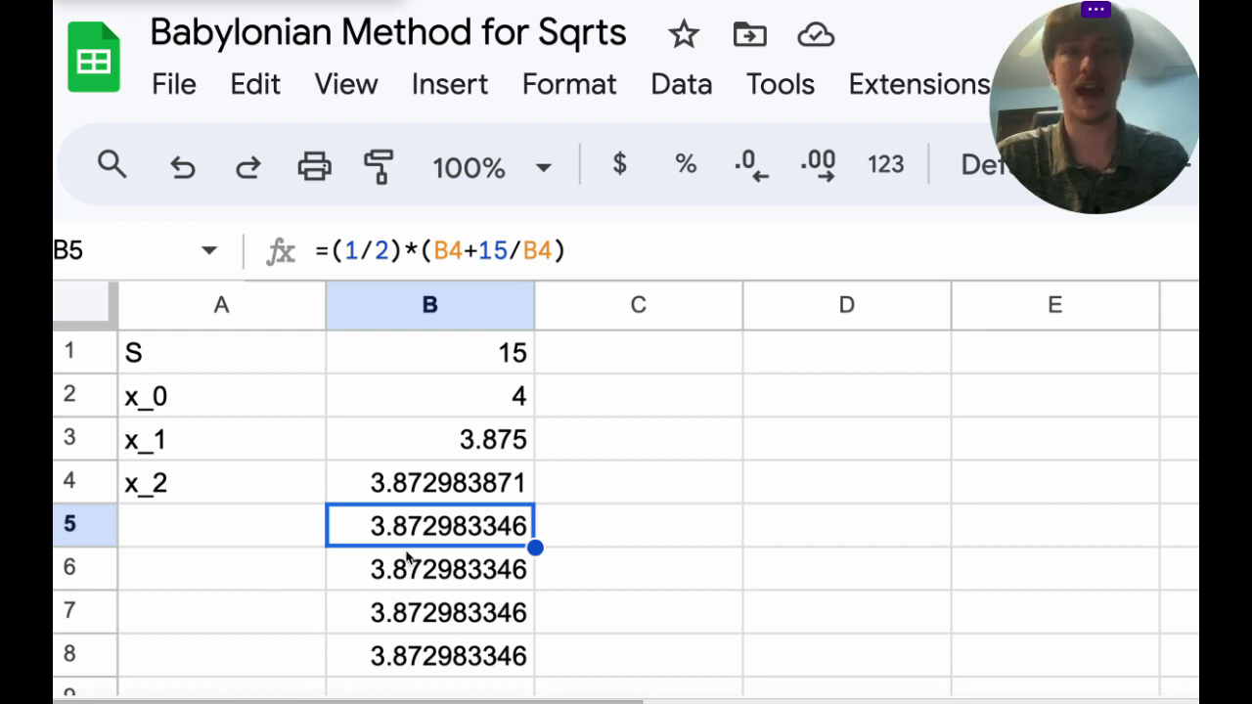
click(206, 358)
click(401, 363)
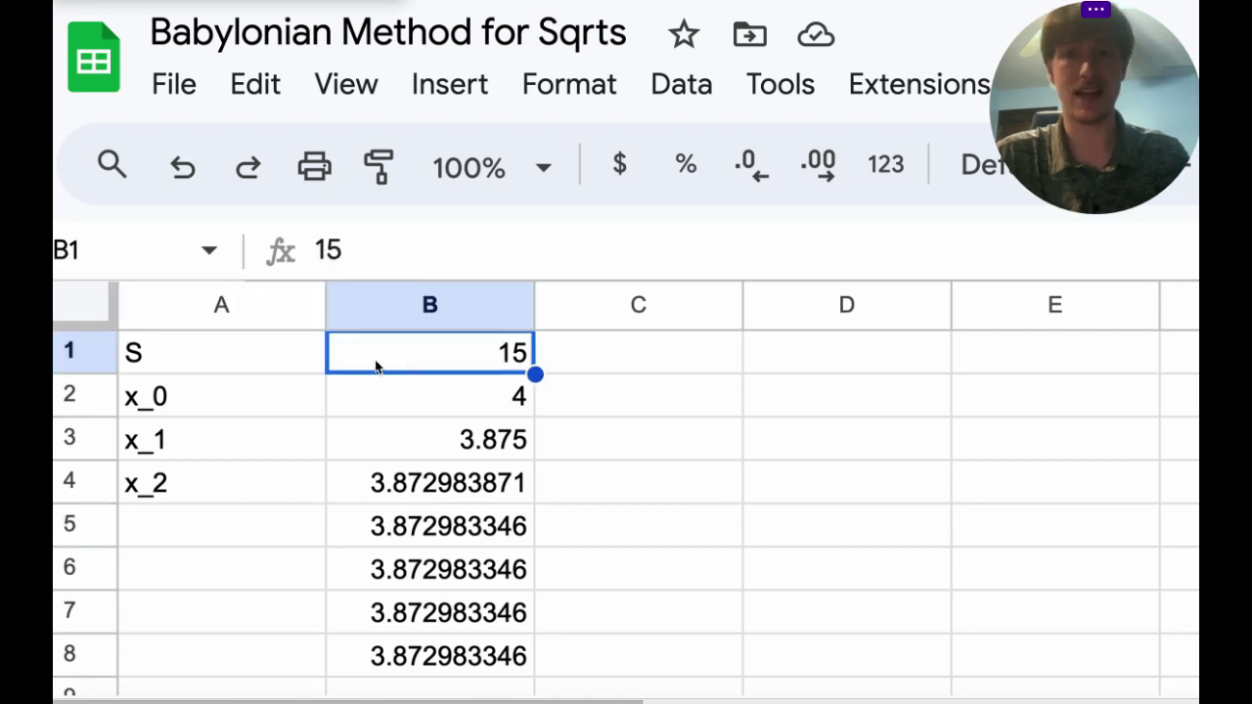
click(259, 352)
click(432, 356)
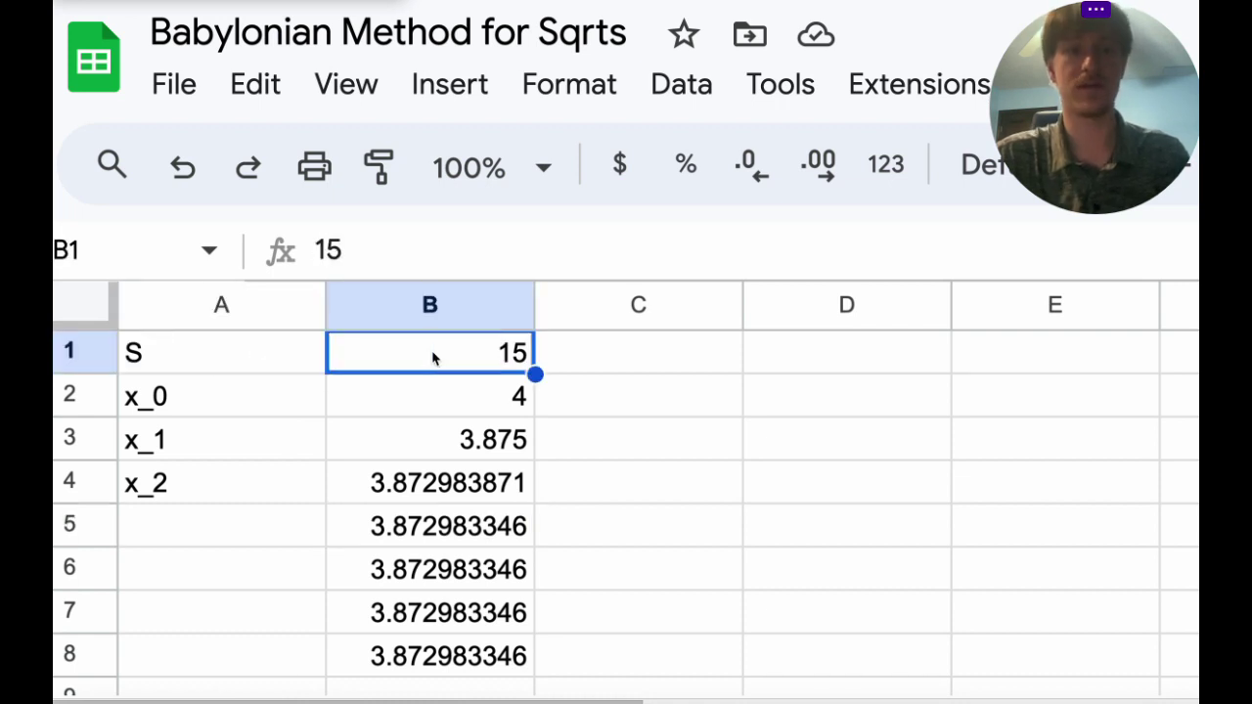
click(249, 400)
click(436, 411)
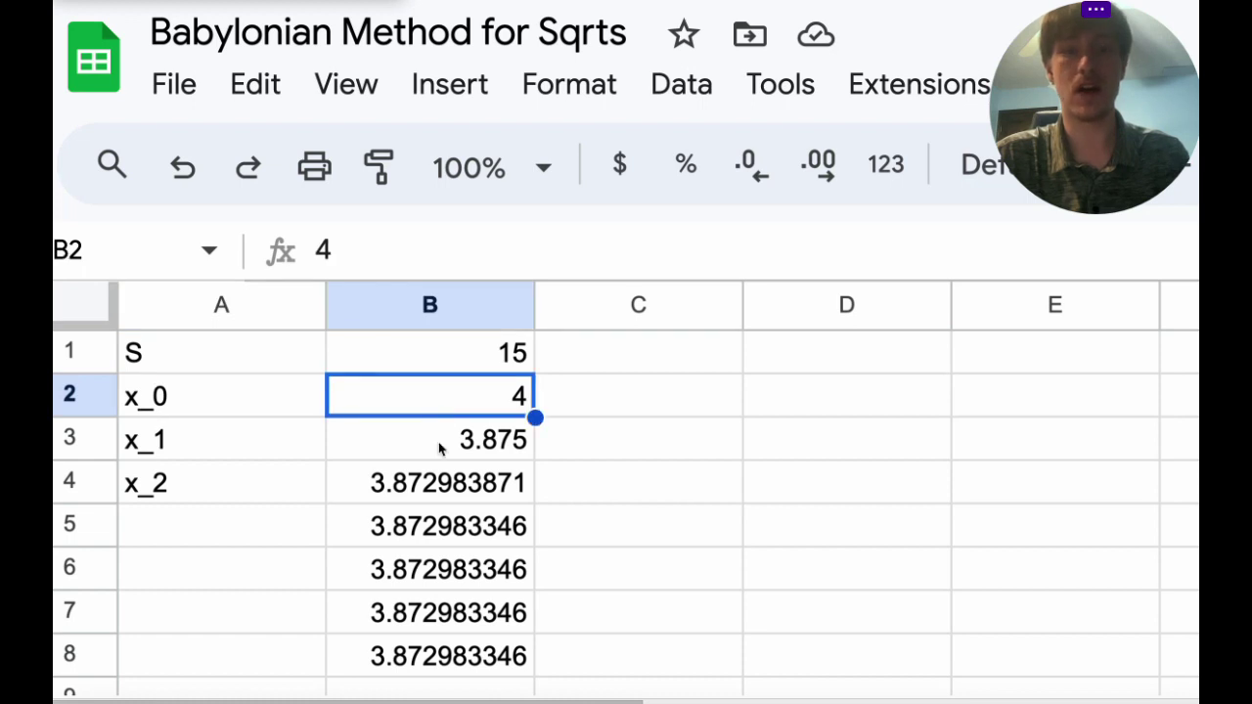
click(439, 449)
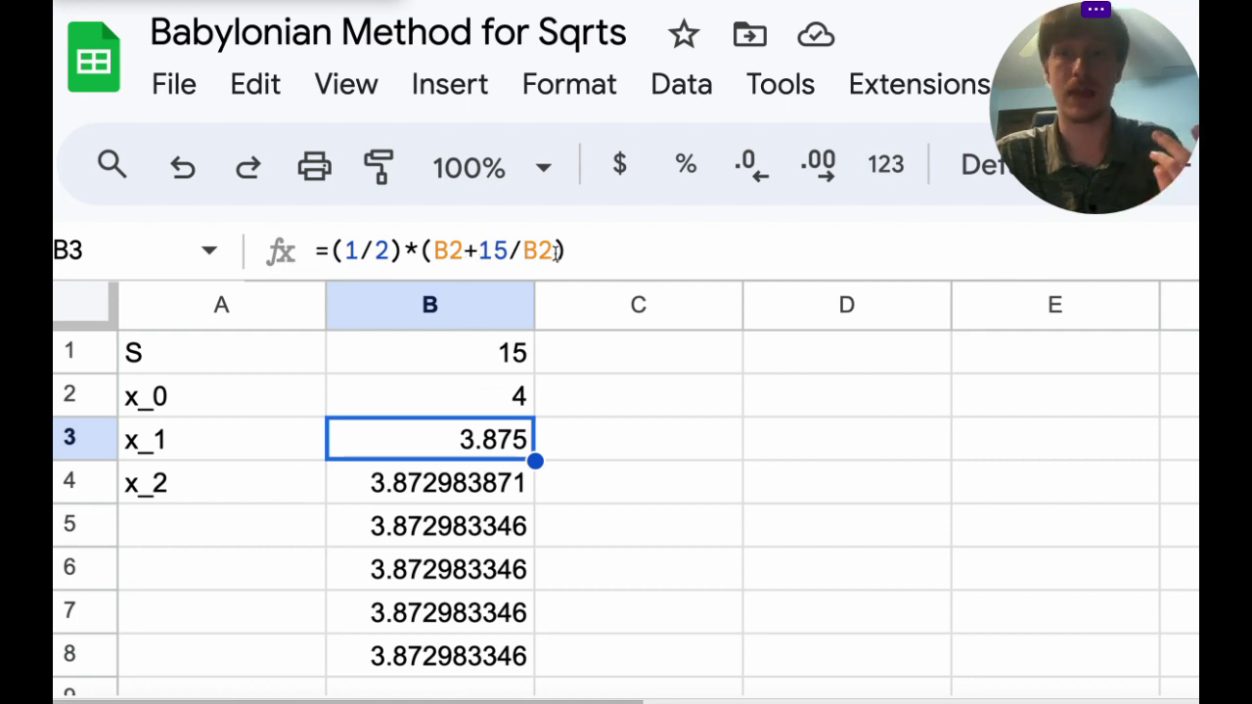
double_click(497, 251)
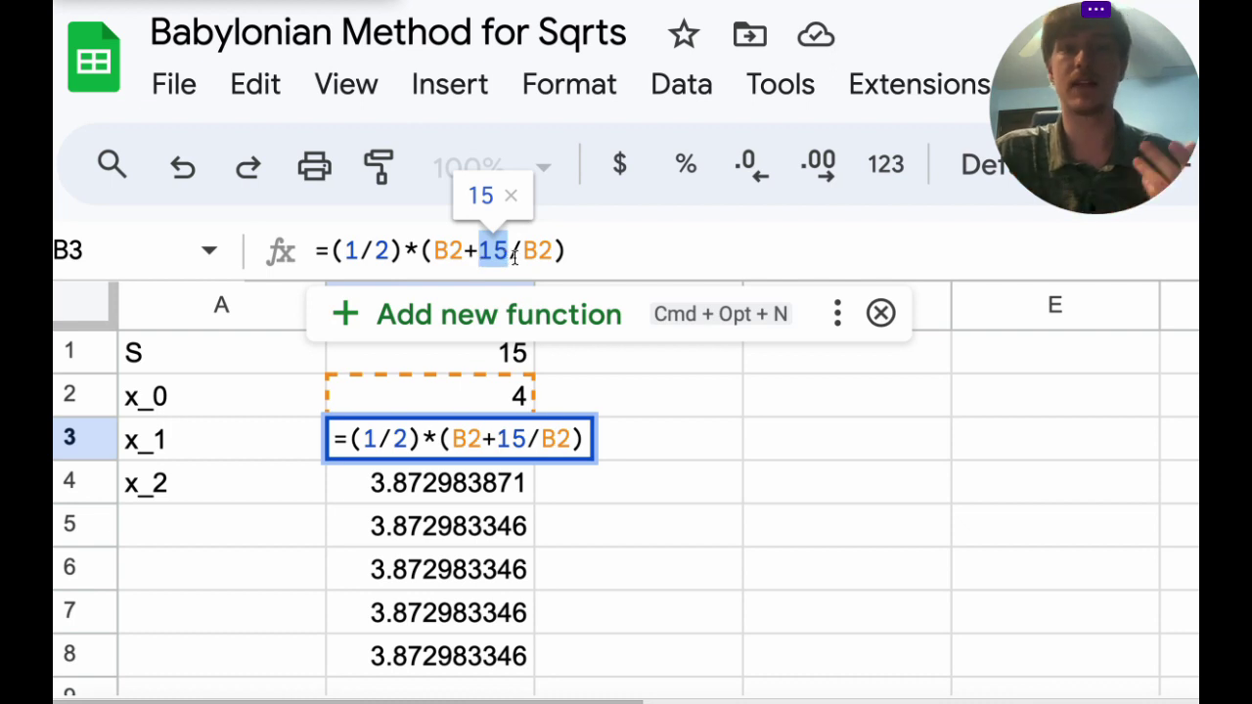
click(573, 251)
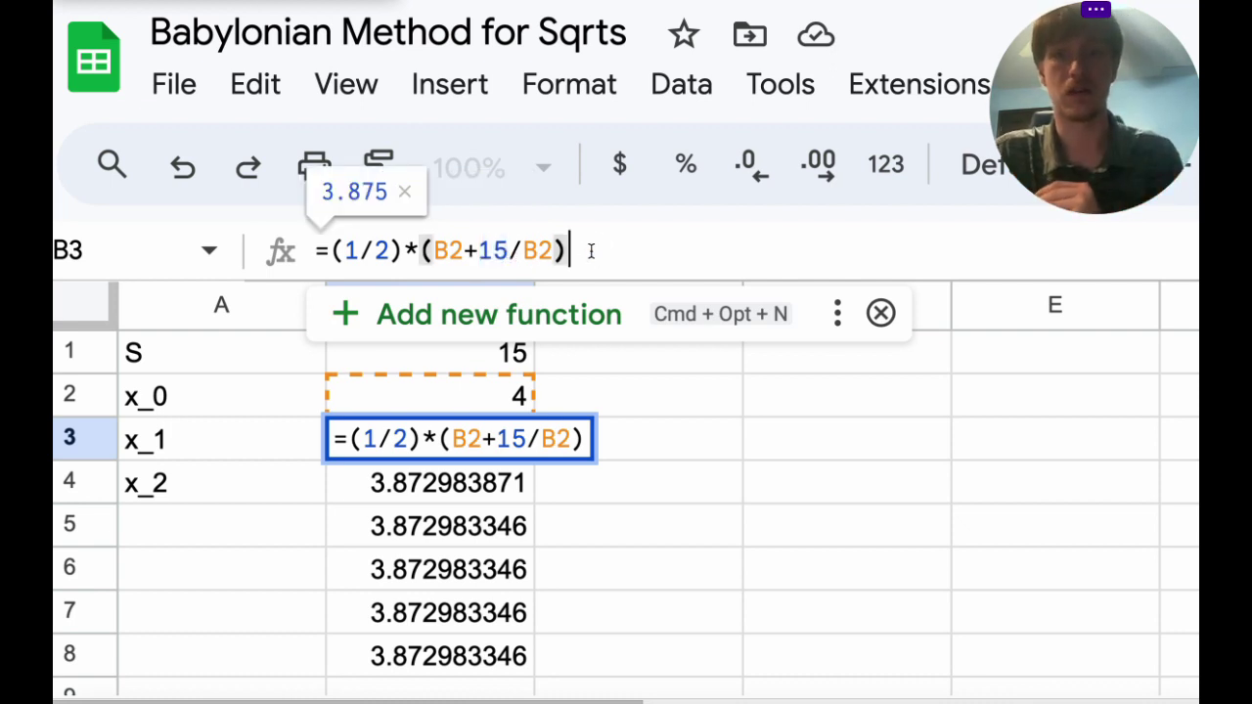
click(682, 404)
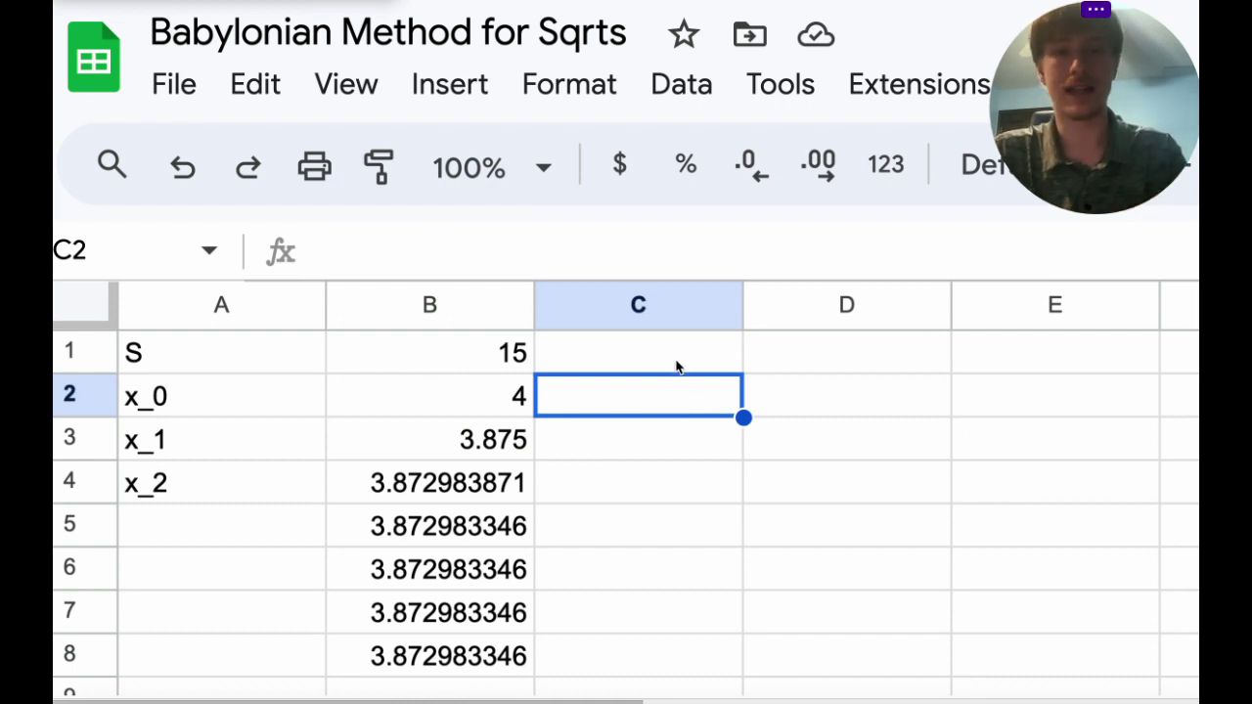
Set up a second calculation in columns C and D with S as 22 in row 1 and x_0 as 5 in row 2
click(676, 358)
text(S)
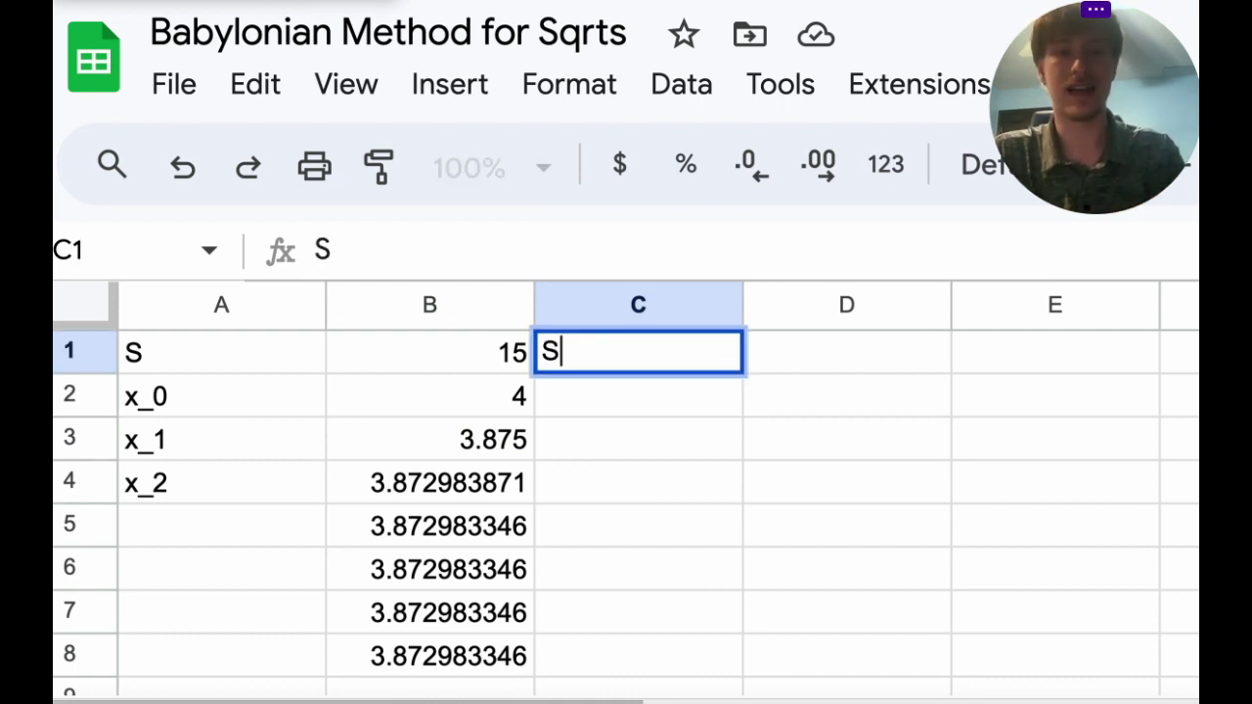
click(811, 362)
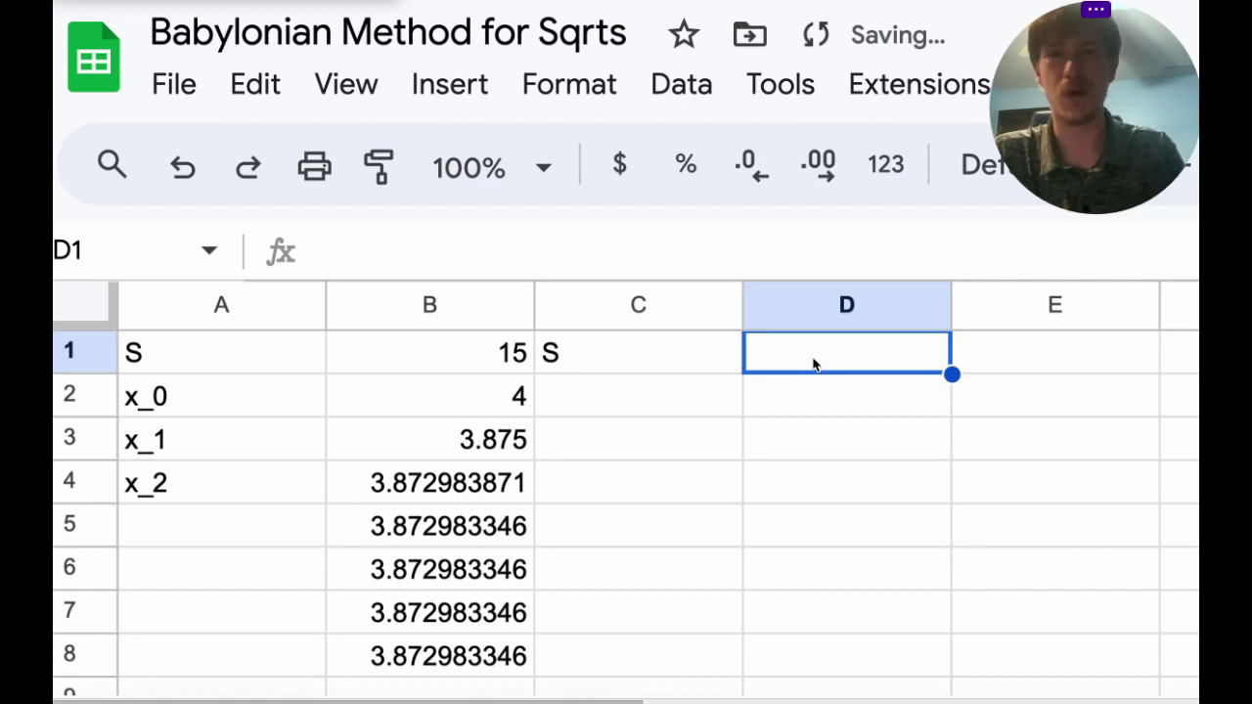
text(22)
click(683, 400)
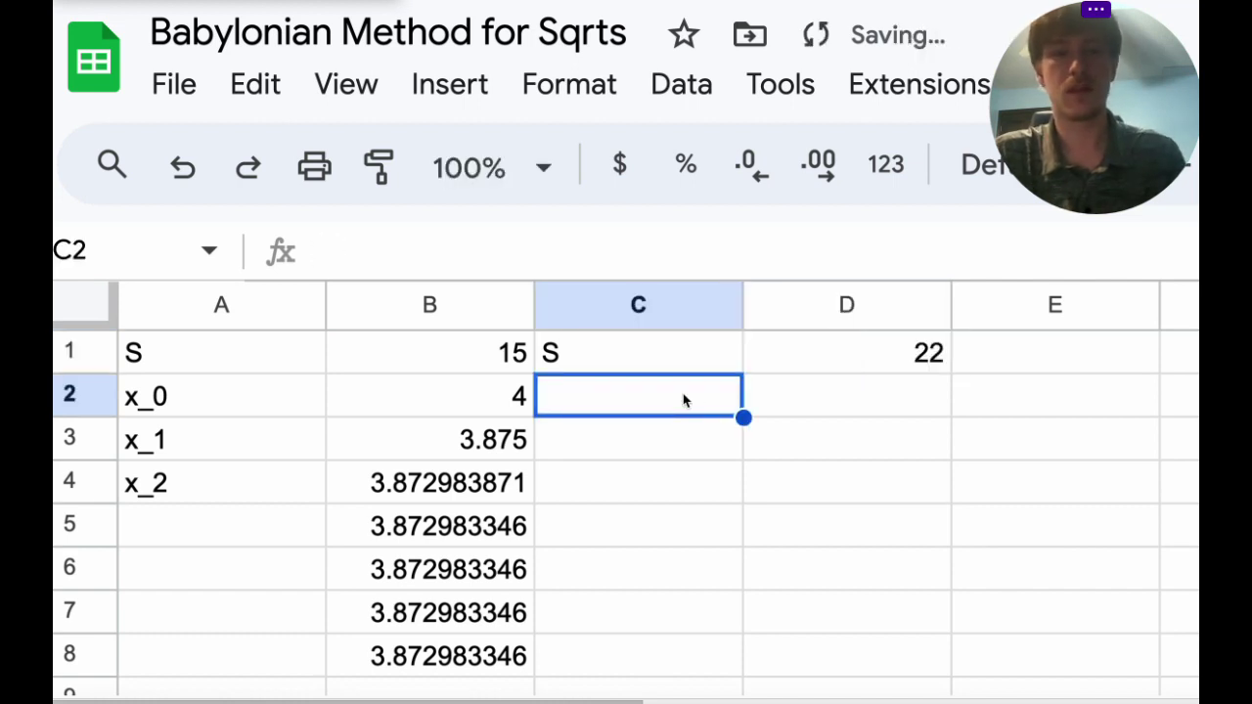
text(x_0)
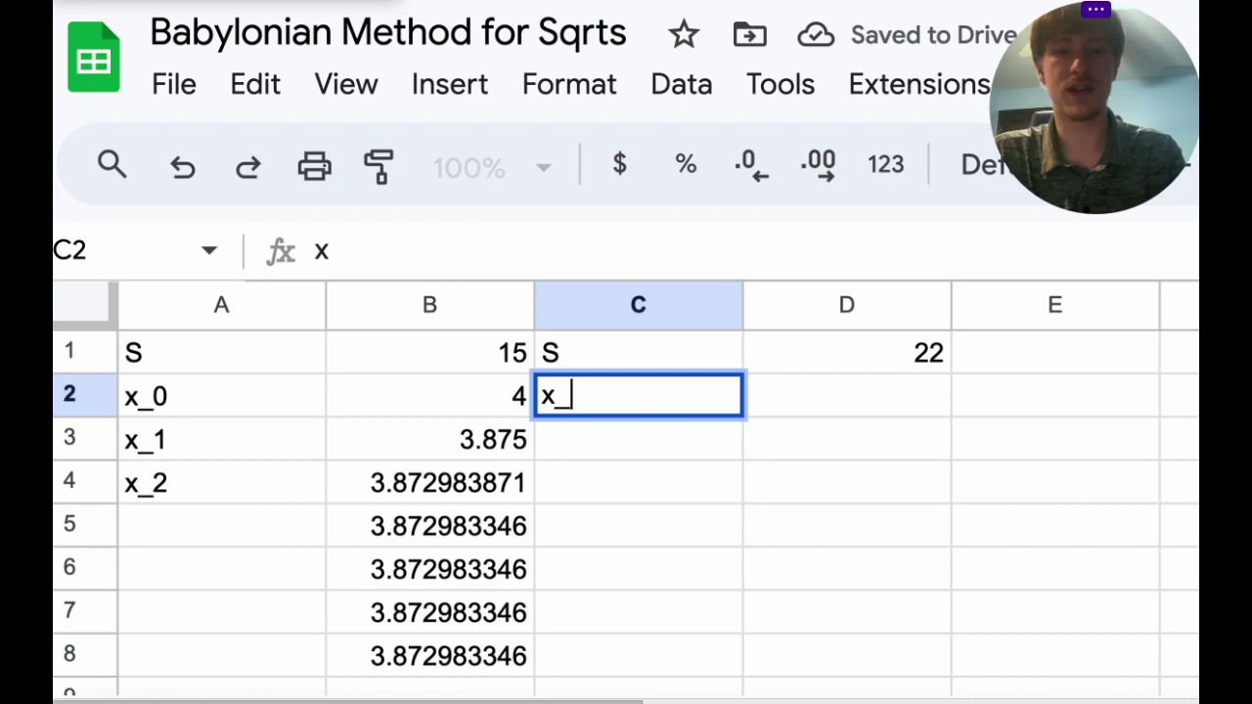
click(846, 396)
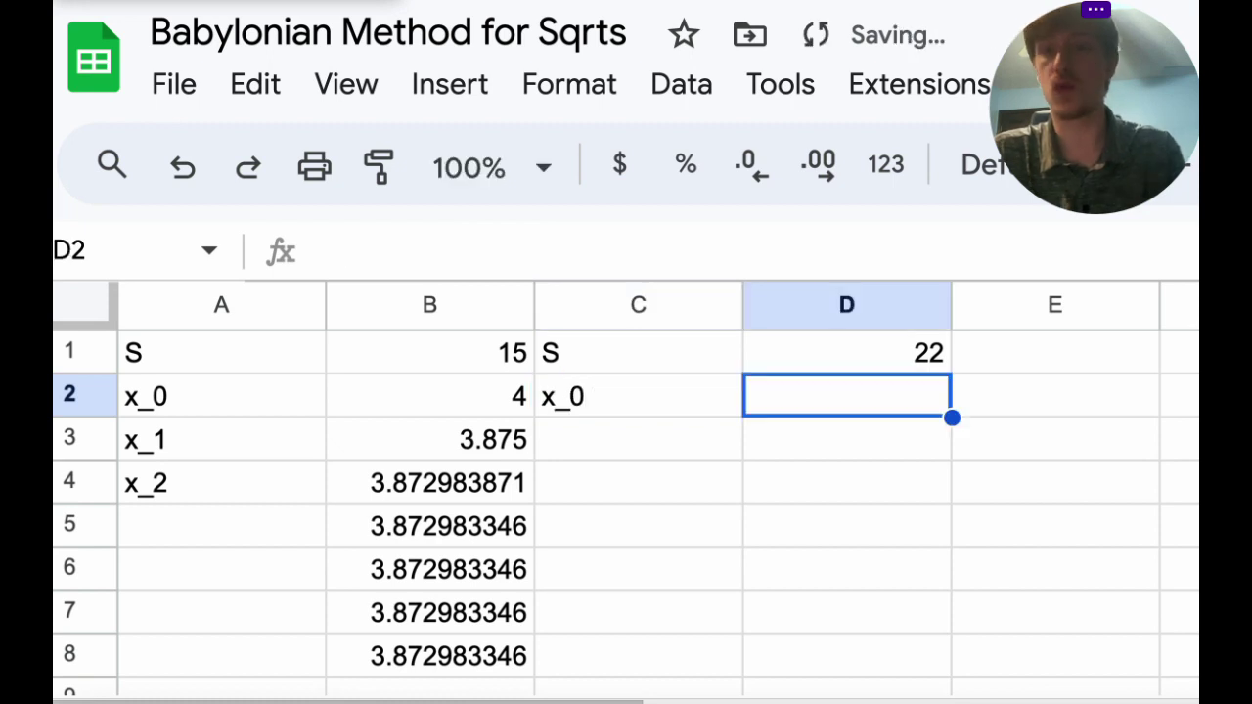
text(5)
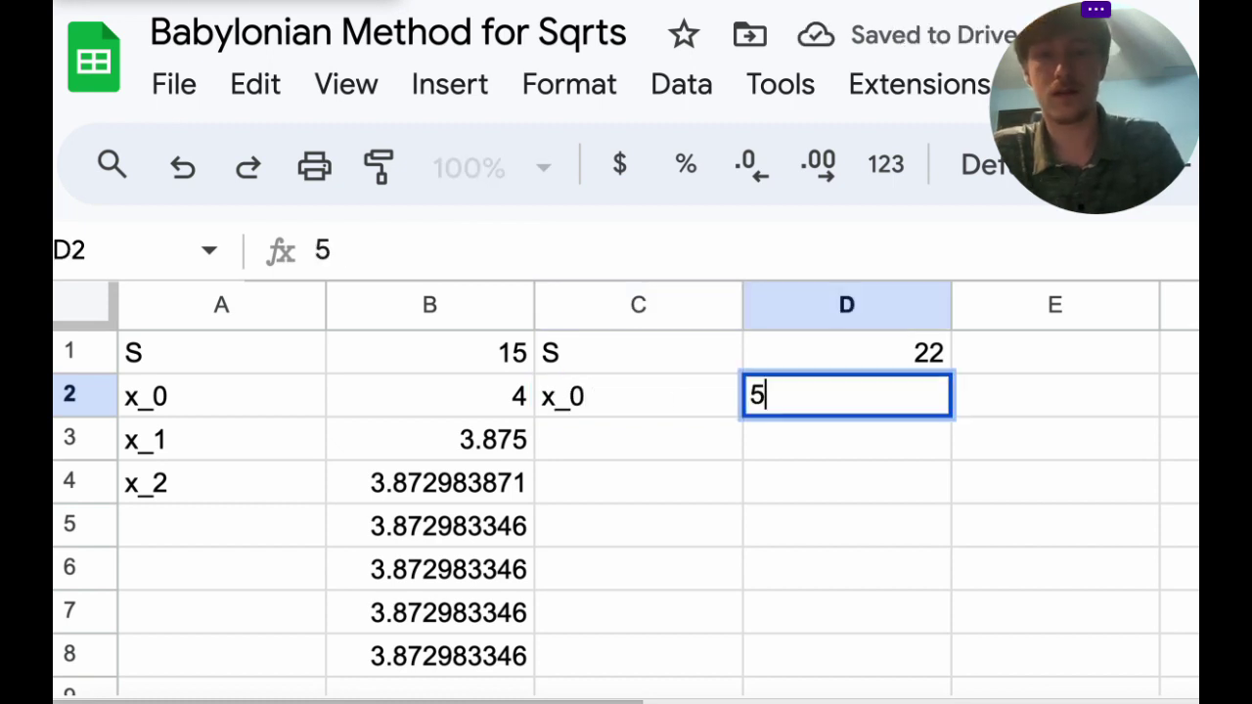
click(604, 444)
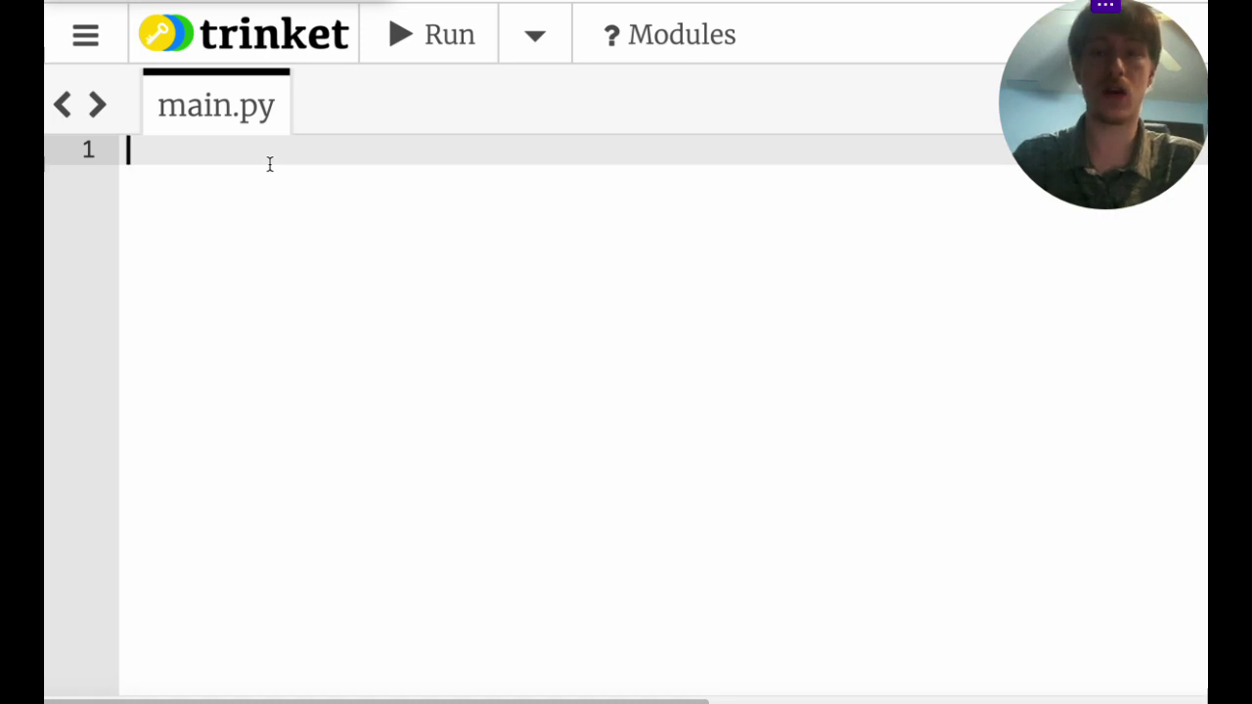
In Trinket's main.py, add the comment "#Compute sqrt(S) when S = 15" on the first line, followed by a blank line
text(#C)
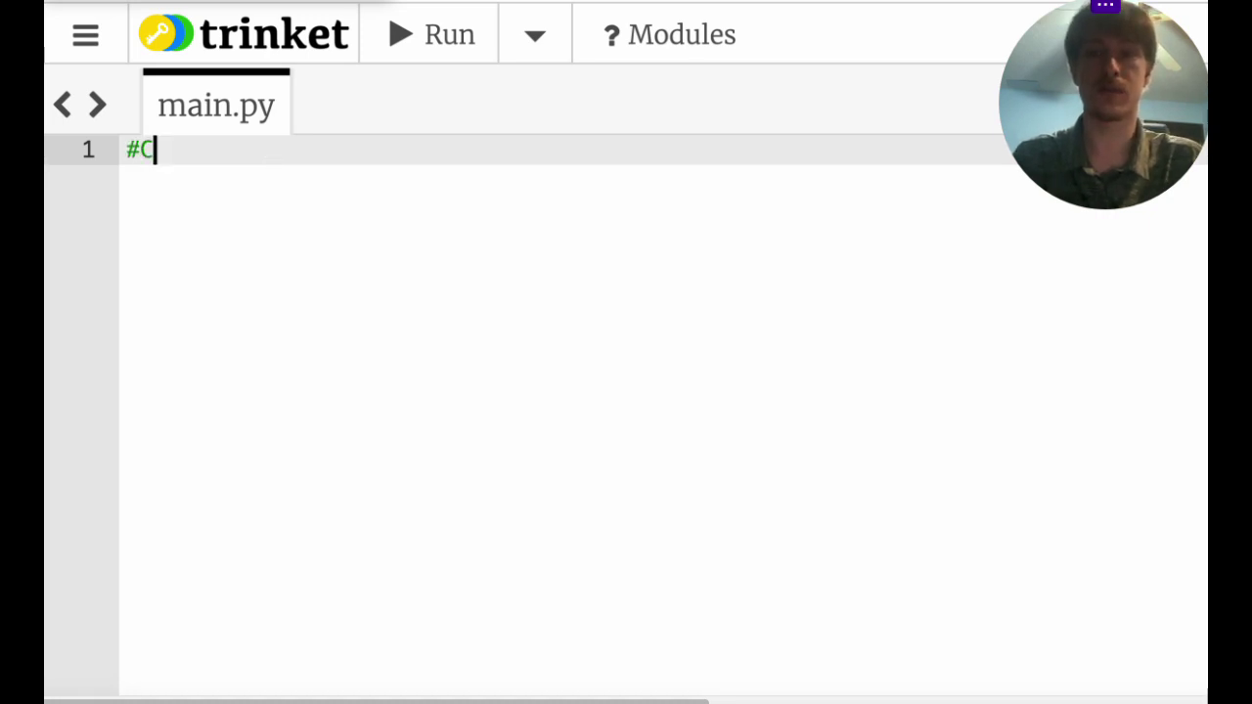
text(ompute sqr)
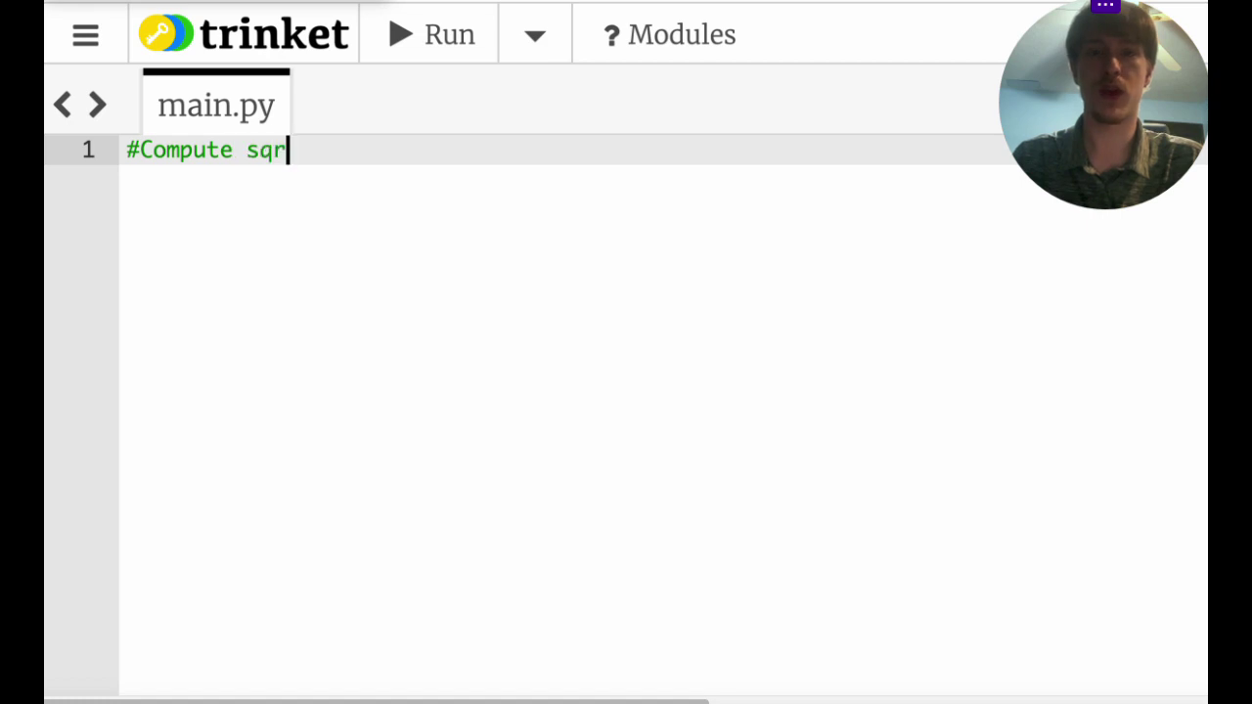
text(t(S) when)
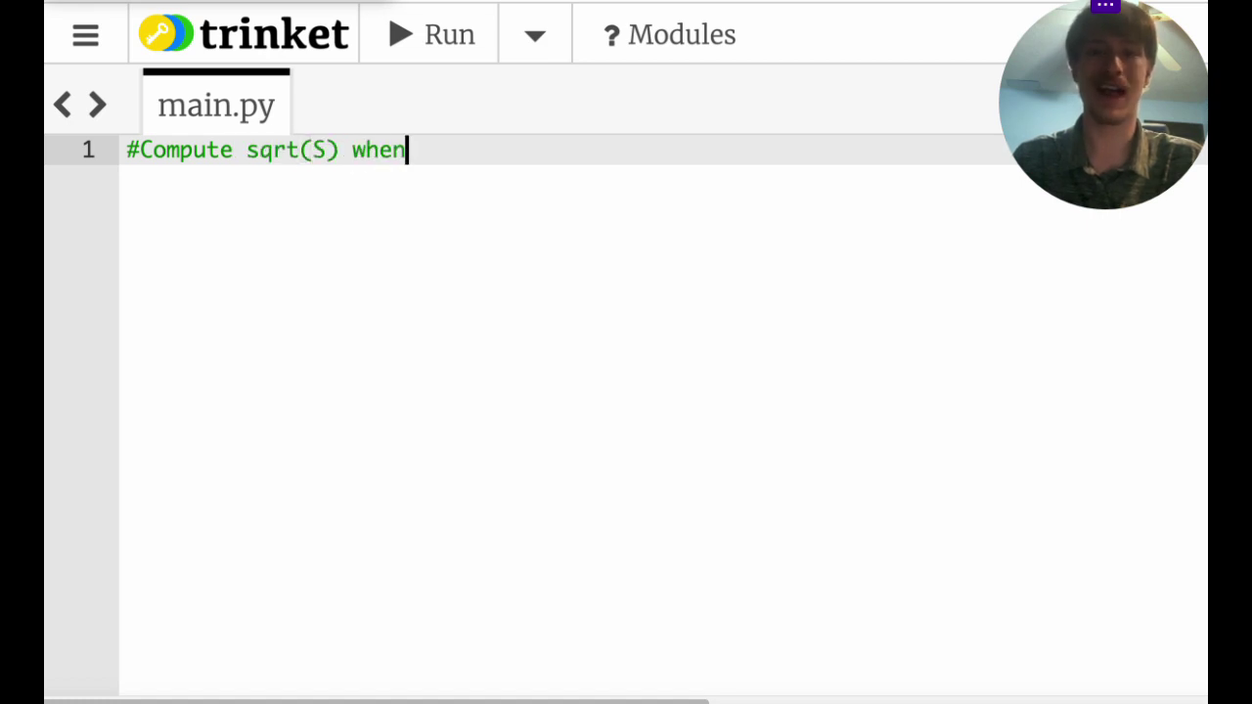
text( S = 15)
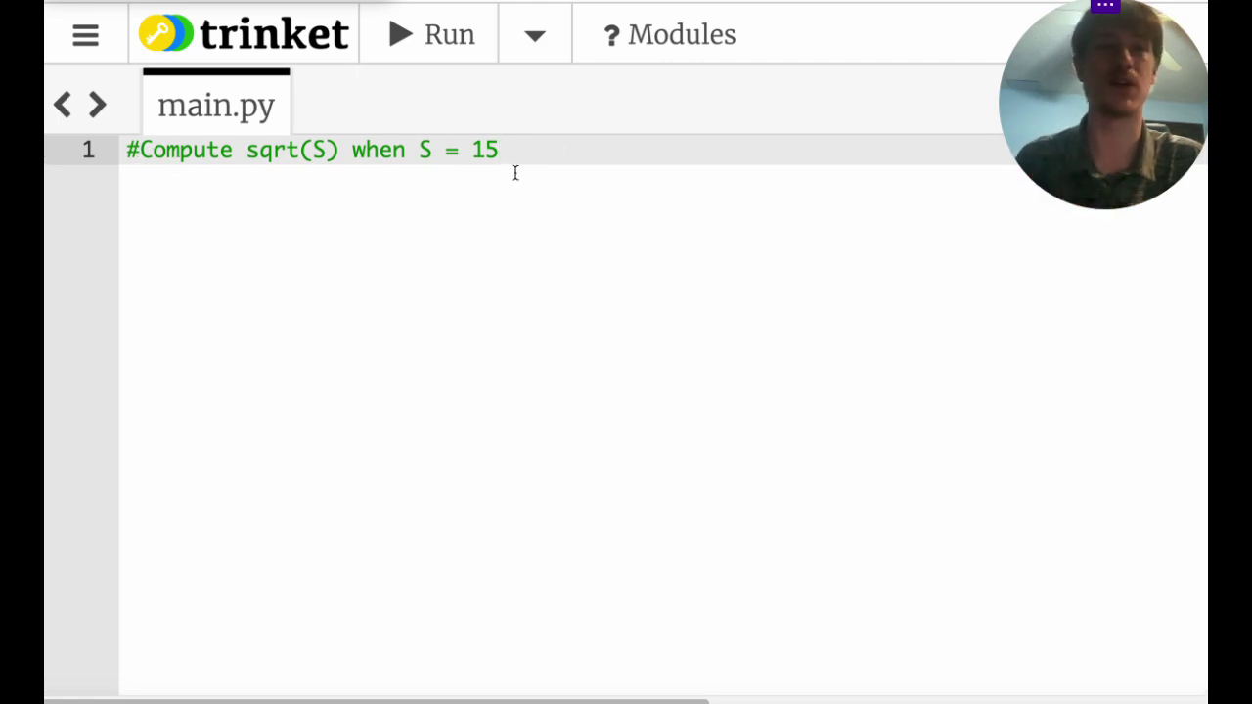
key(Return)
key(Return)
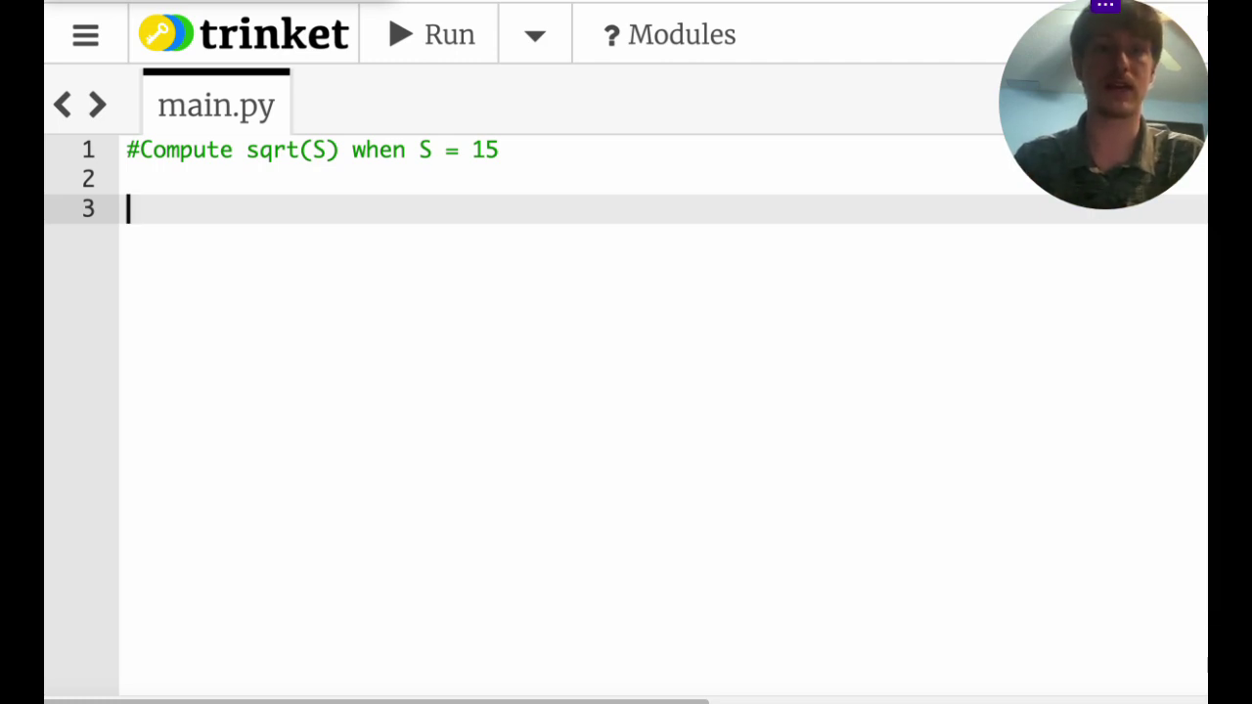
Define the starting guess as x_0 = 4 on line 3 and leave a blank line below it
text(x_0 = 4)
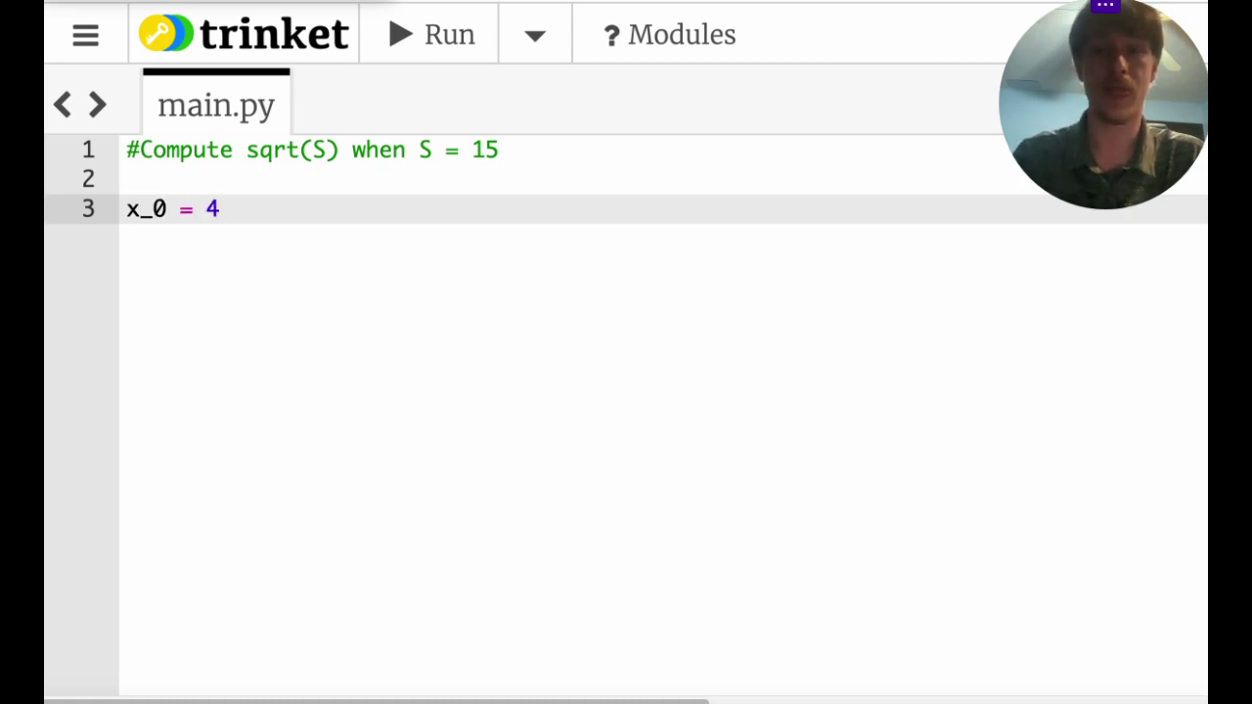
key(Return)
key(Return)
Define the first iteration on line 5 as x_1 = (1/2)*(x_0 + 15/x_0) and start a new line
text(x_1)
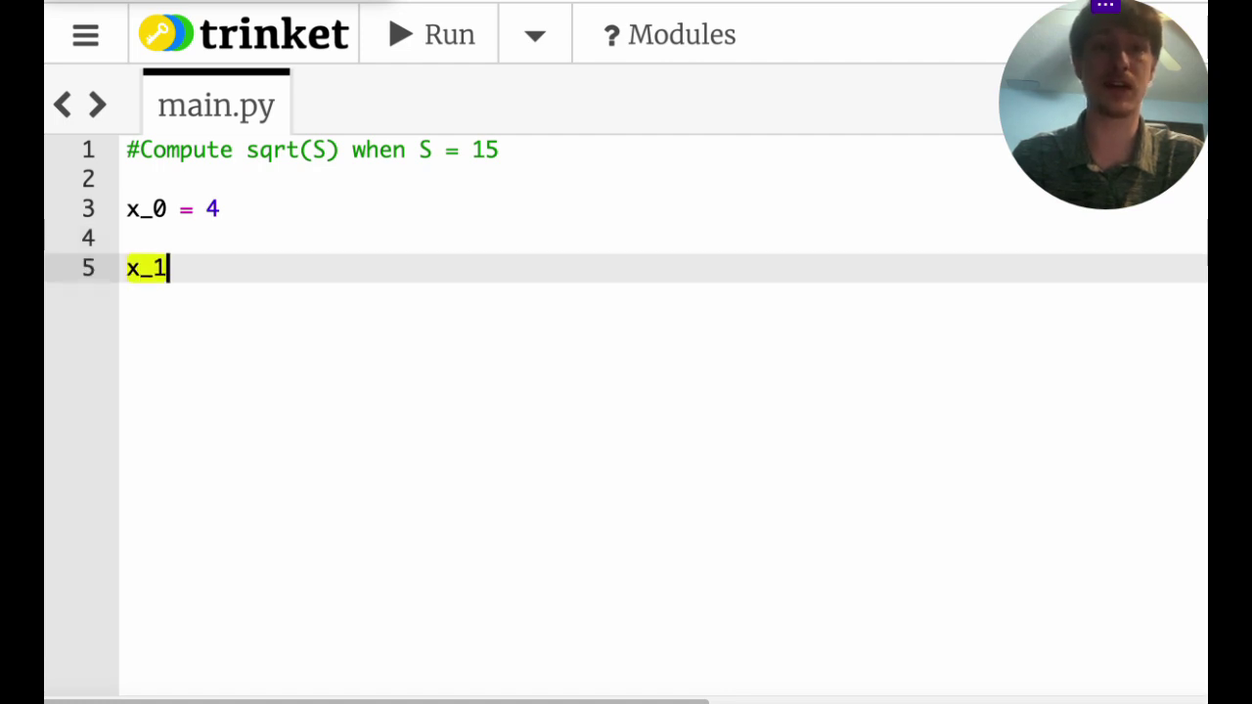
text( = )
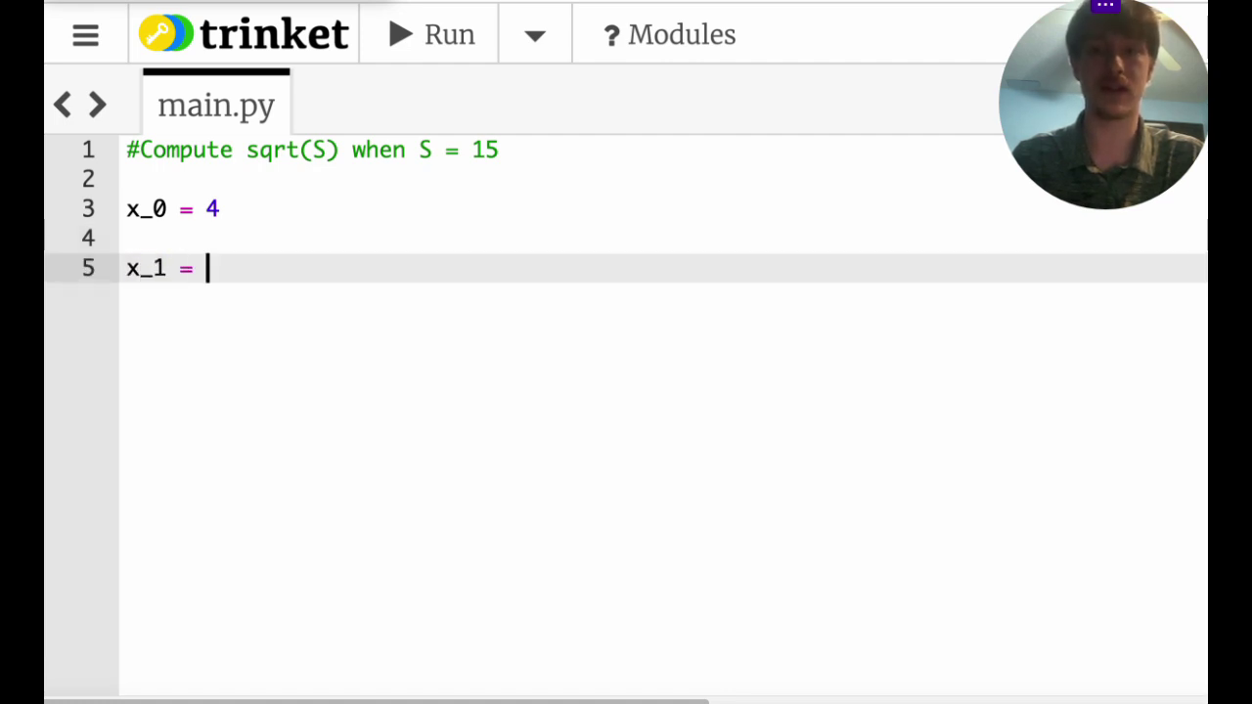
text((1/2)*(x_0 + 15)
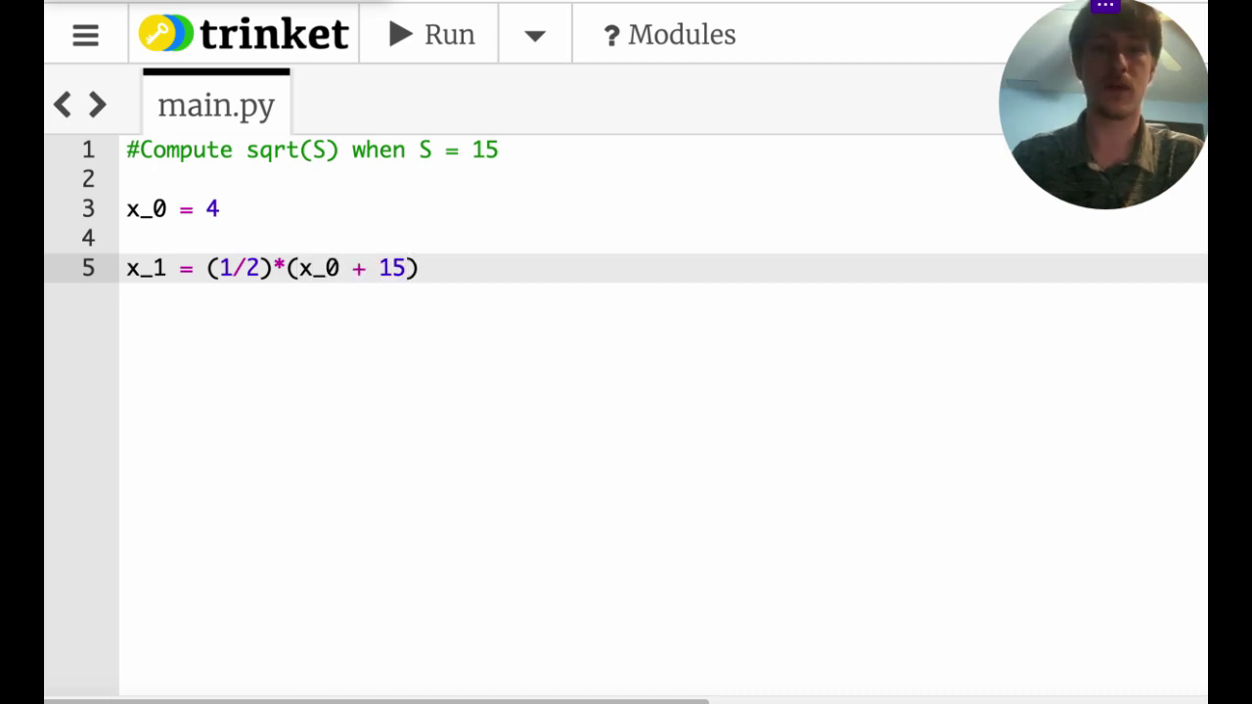
text(/x_0)
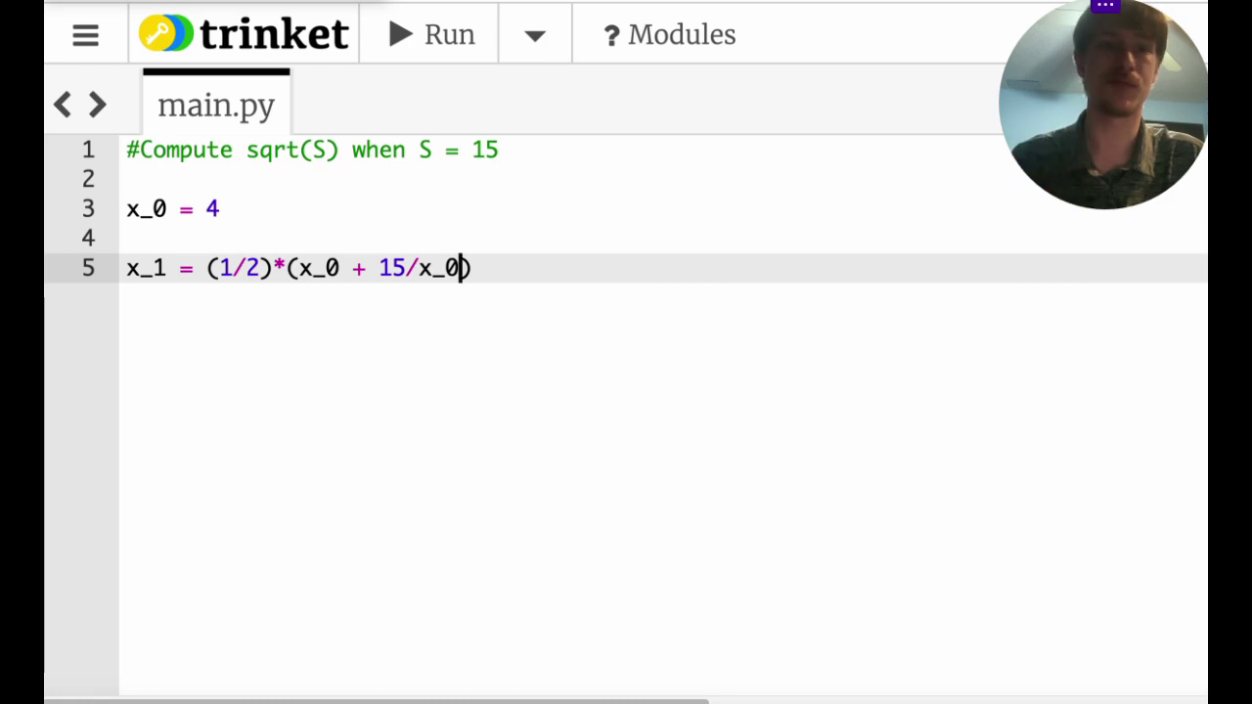
click(473, 268)
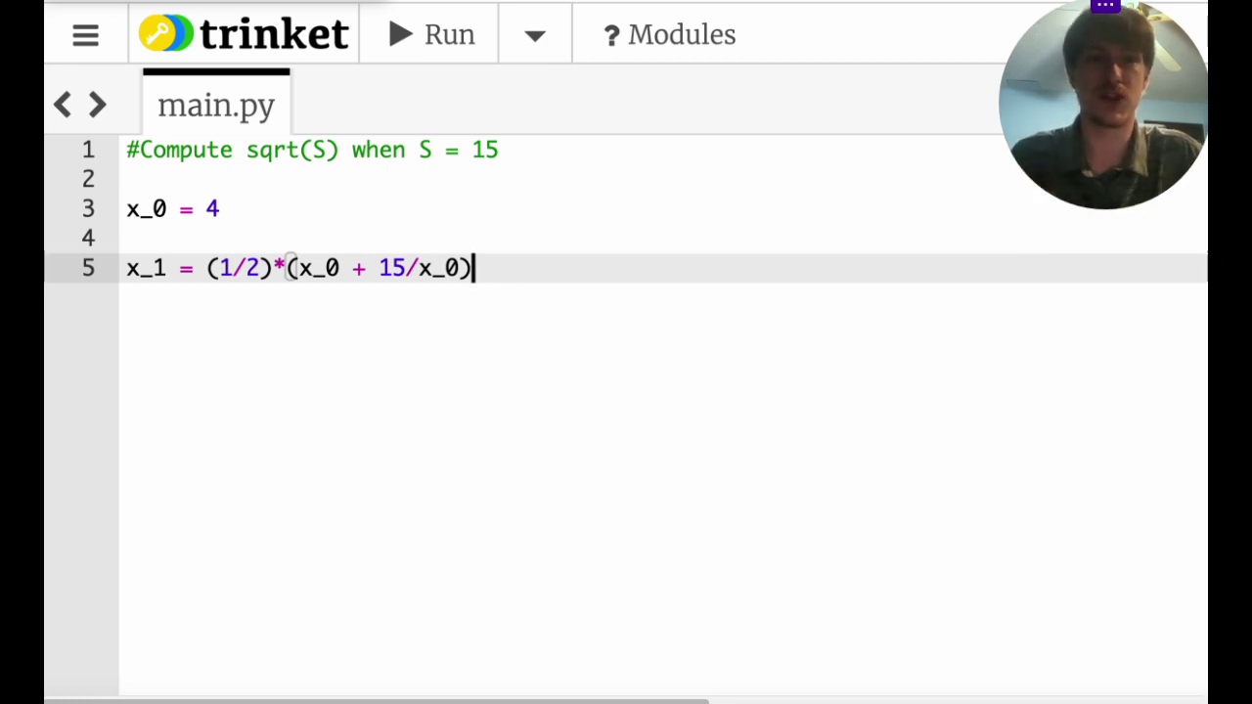
key(Return)
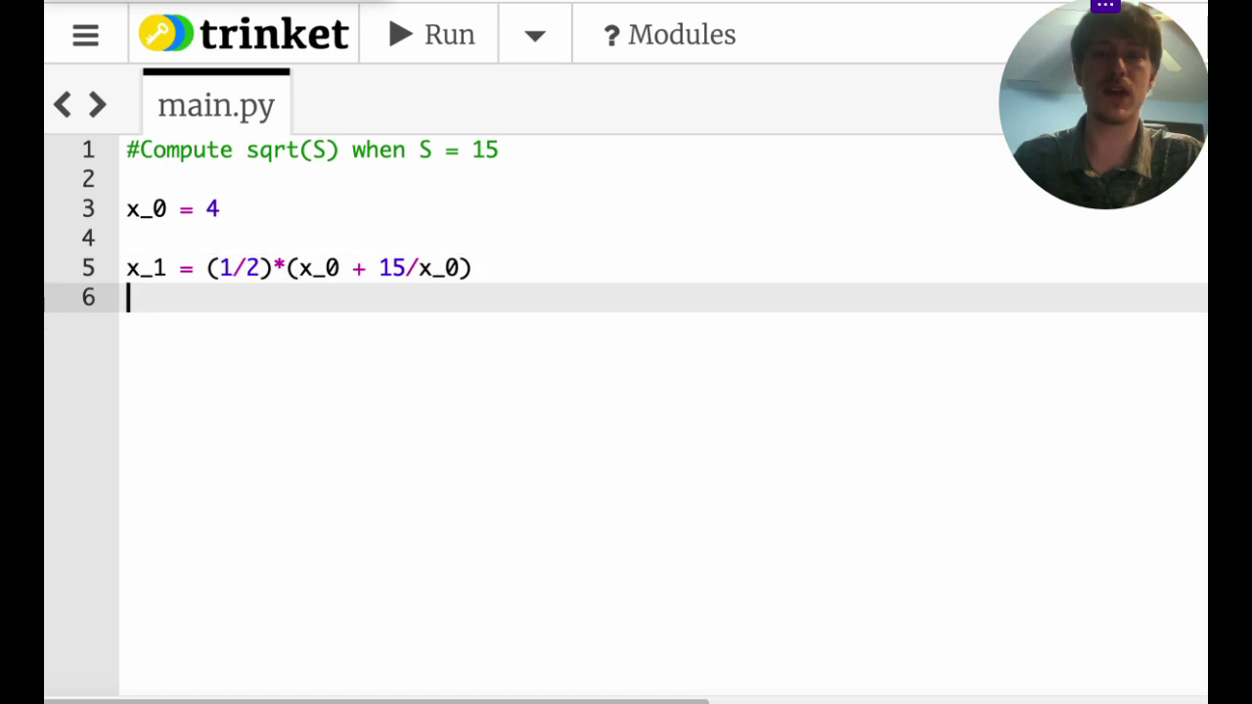